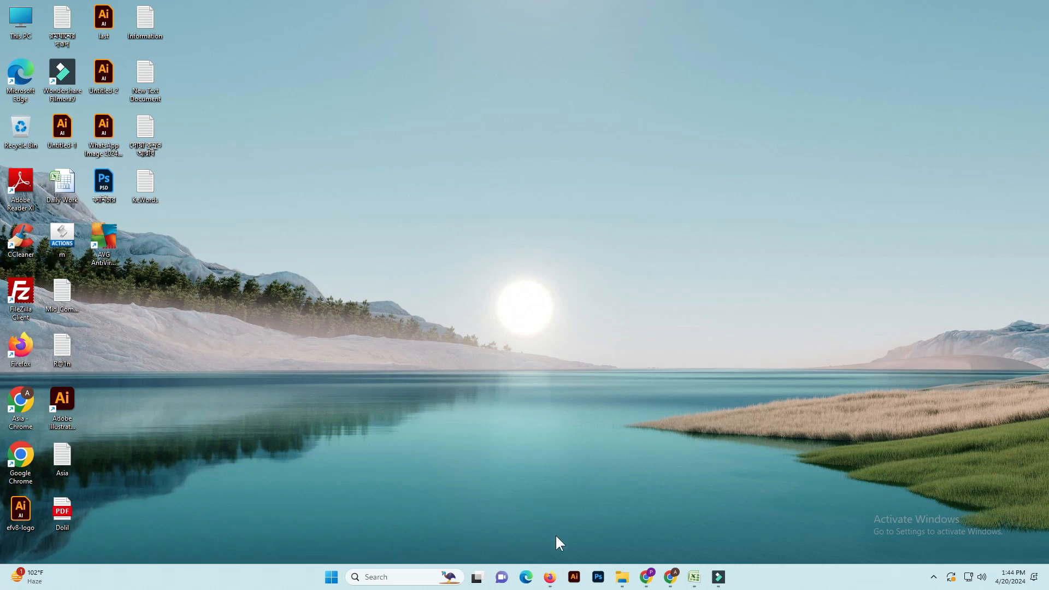
- Open Illustrator and create a new 2000 x 2000 px RGB document with one artboard
click(572, 580)
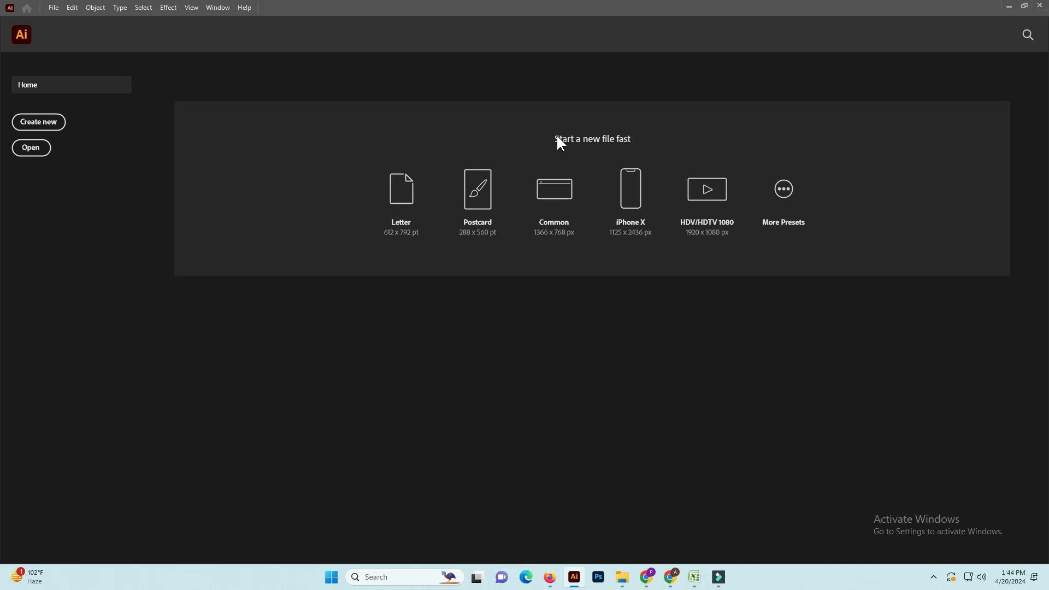
click(56, 12)
click(65, 18)
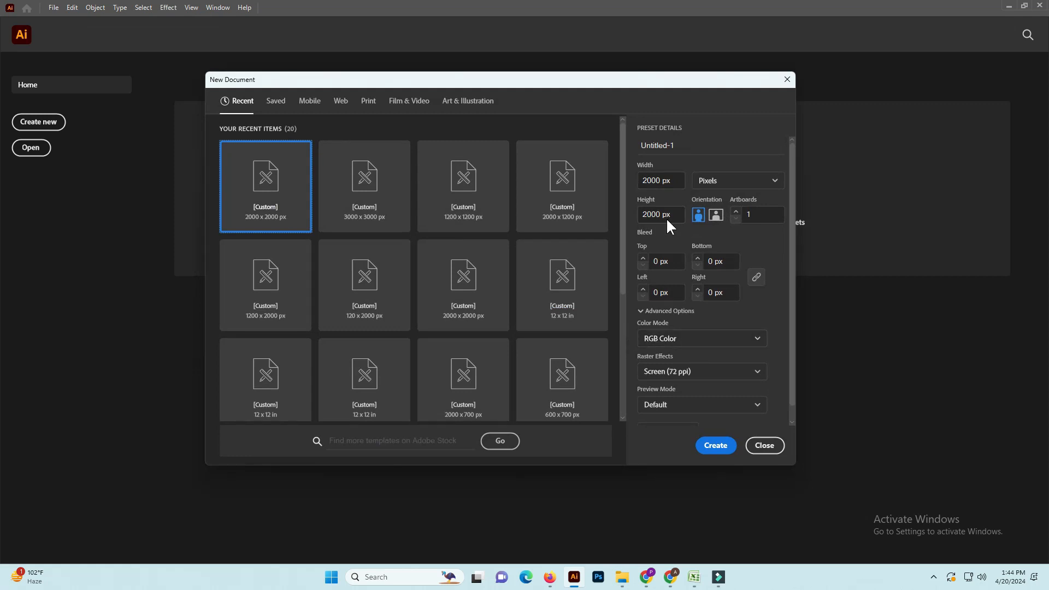
click(716, 446)
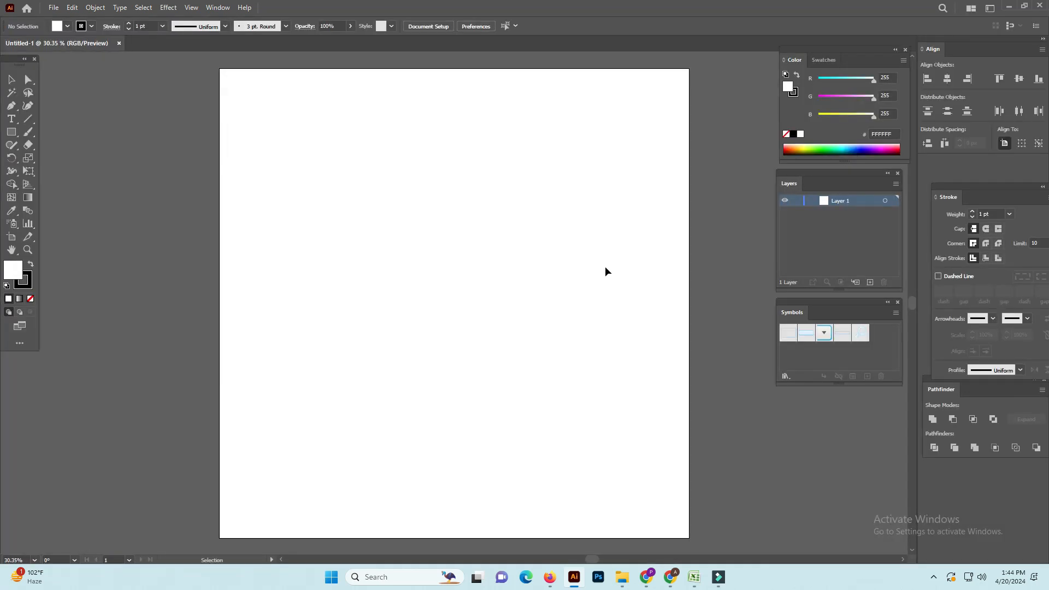
- Draw a 2000 x 2000 px rectangle and align it to the artboard's left and top edges
key(ctrl+minus)
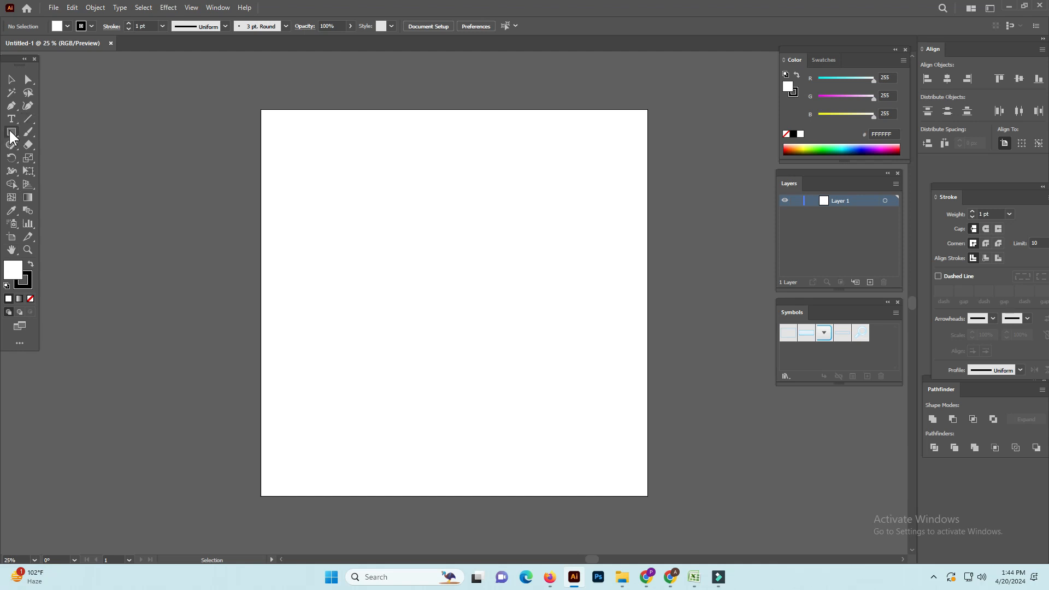
click(367, 202)
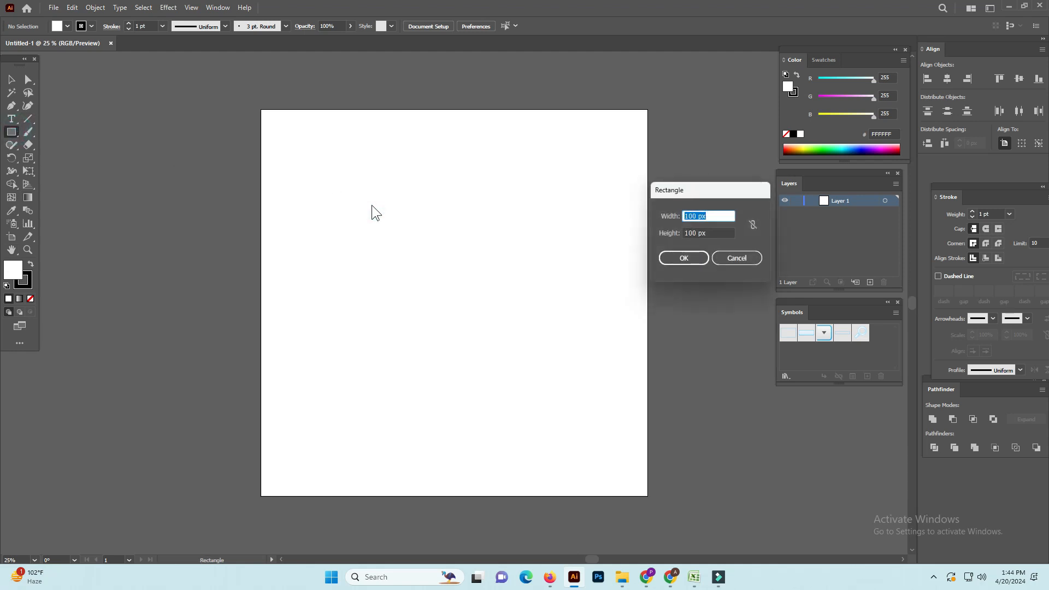
text(2000)
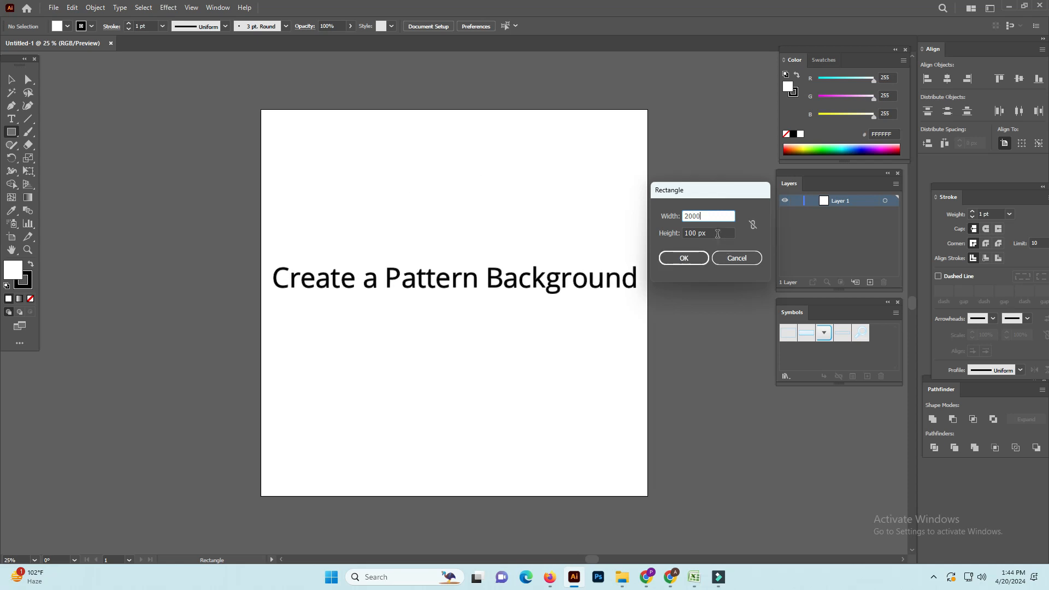
key(Tab)
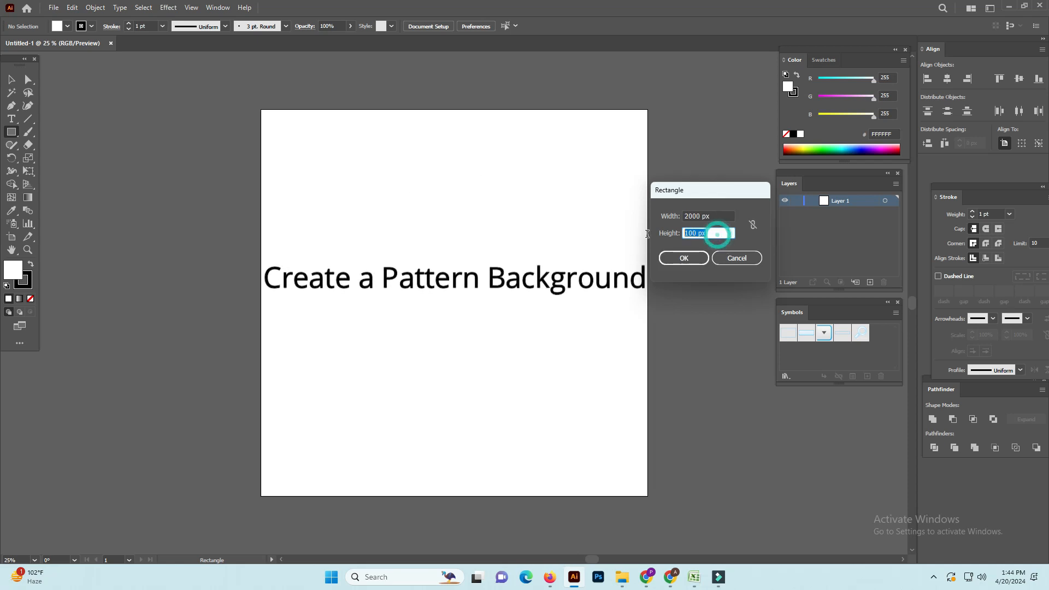
text(200)
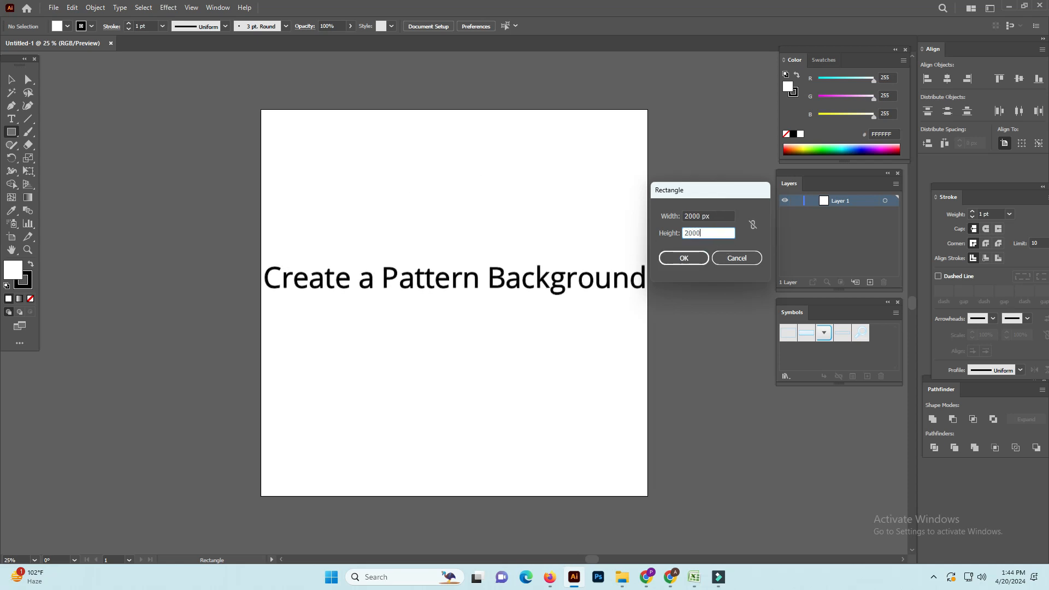
text(0)
click(700, 262)
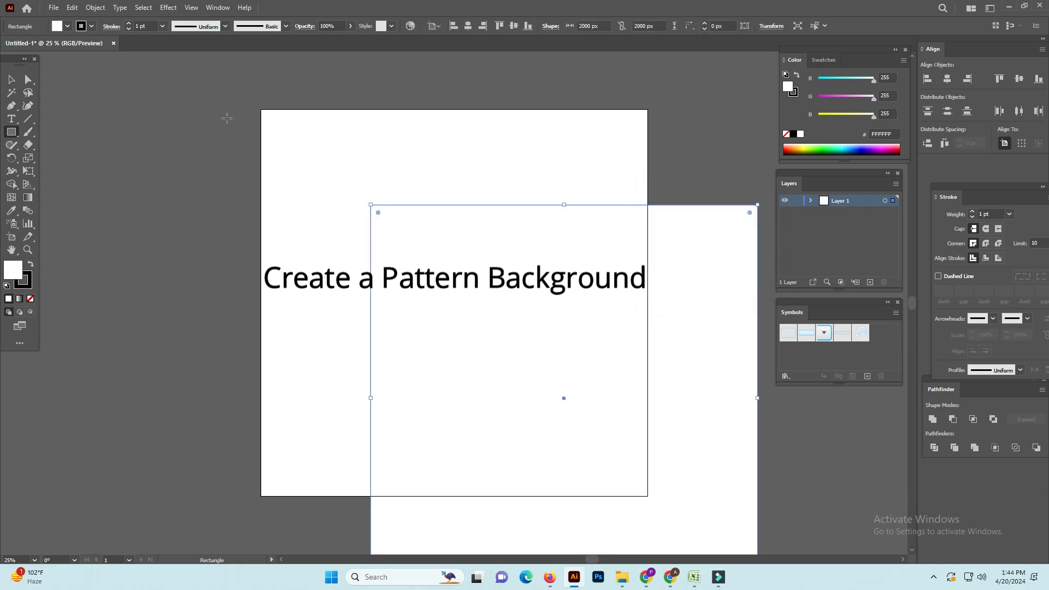
click(454, 24)
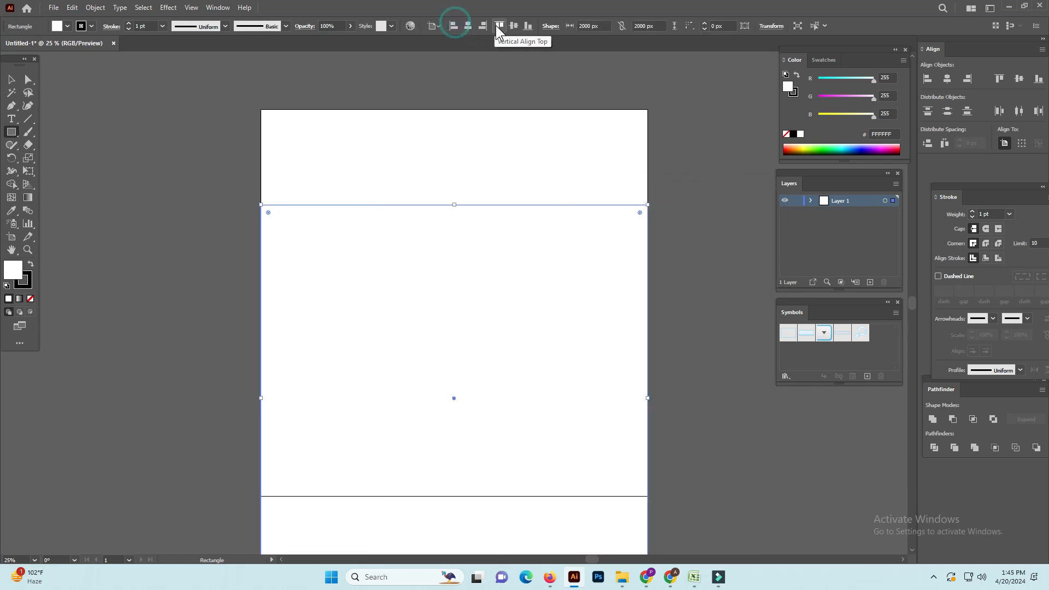
click(499, 25)
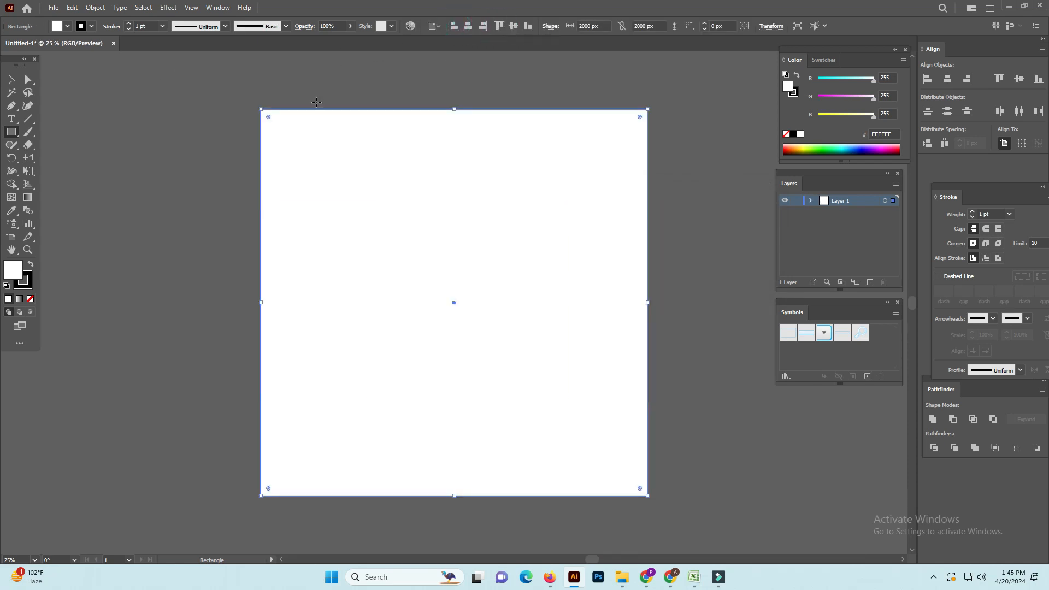
- Give the background rectangle a black fill and no stroke, and deselect it
click(30, 266)
click(26, 283)
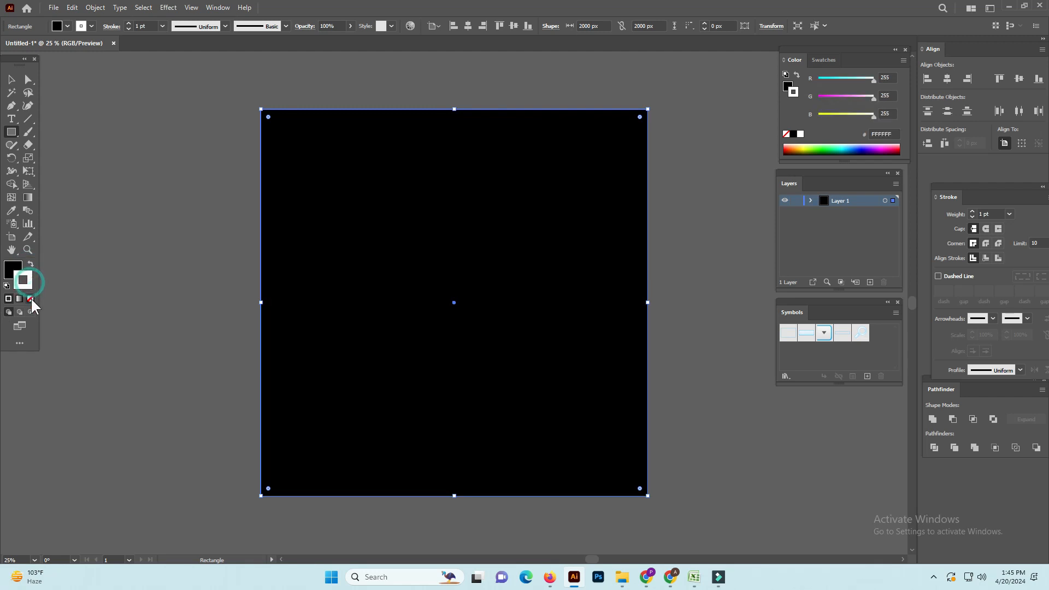
click(30, 299)
click(15, 269)
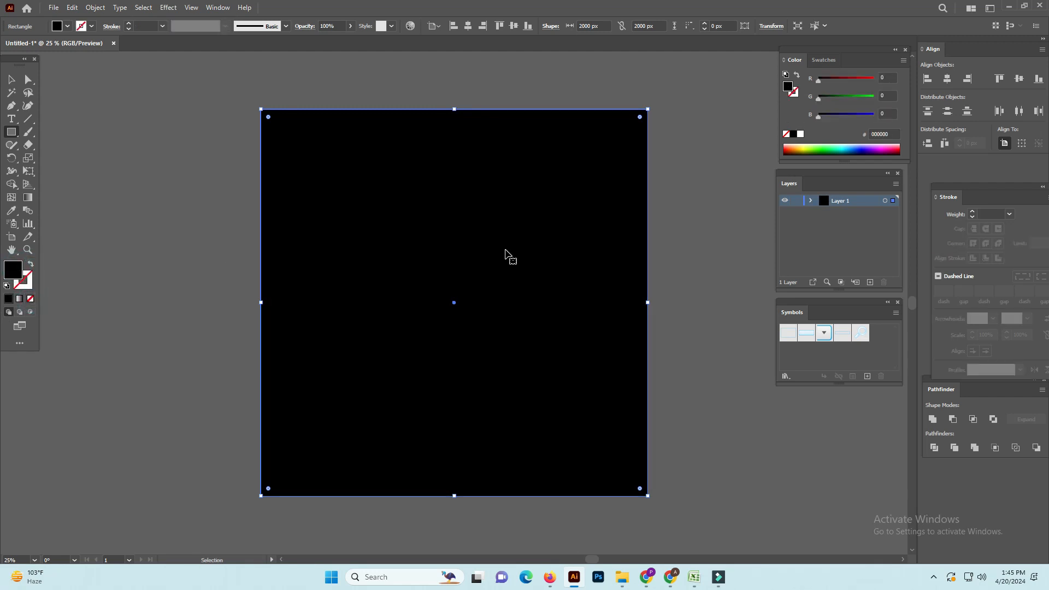
key(ctrl+shift+a)
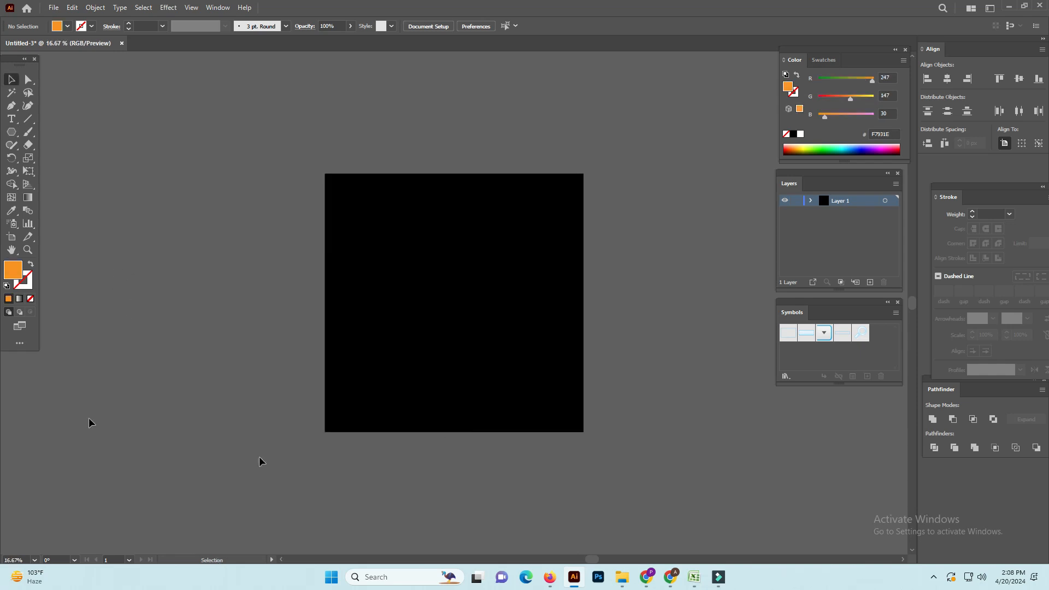
- Draw a 2000 x 2000 px orange rectangle and center it horizontally and vertically on the artboard over the black background
click(11, 132)
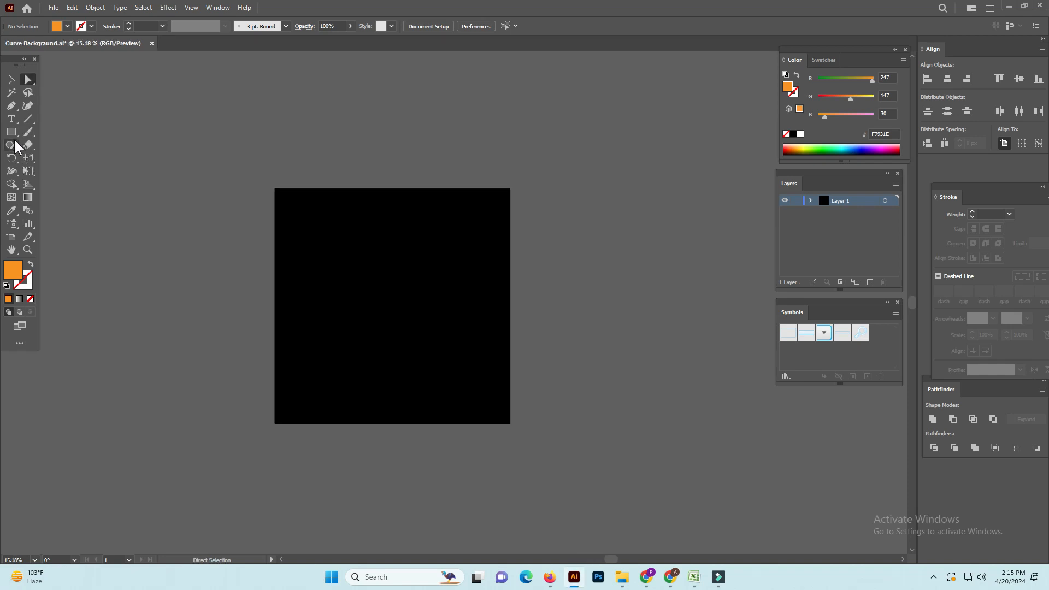
click(13, 133)
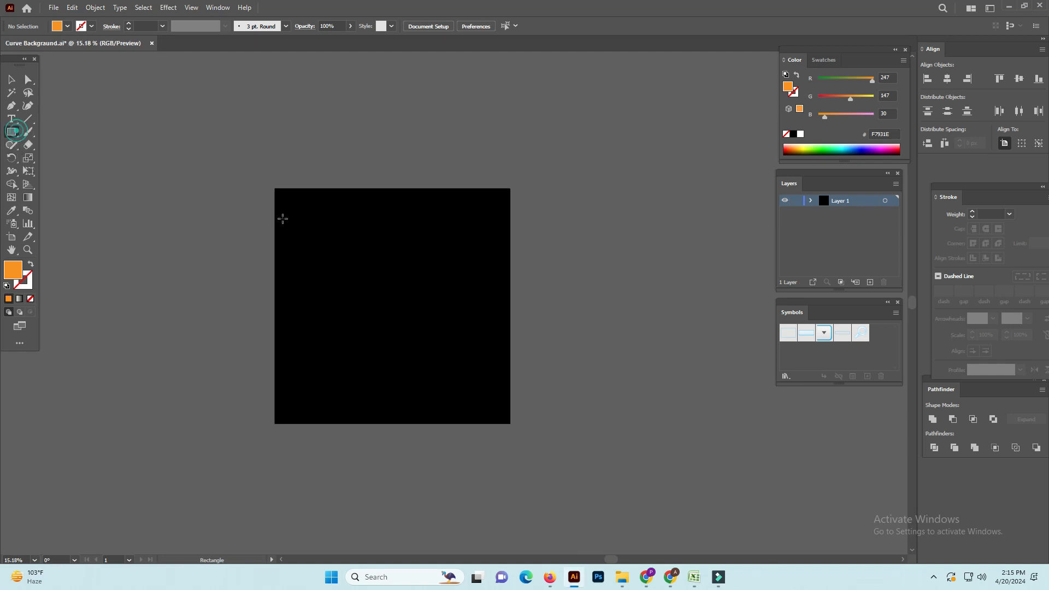
click(364, 279)
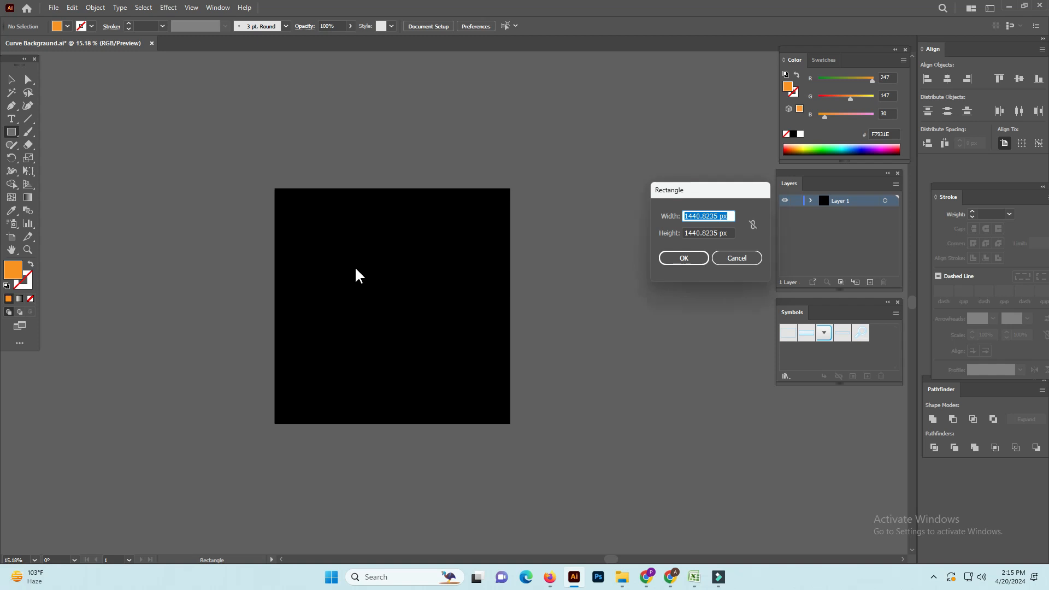
text(2000)
key(Tab)
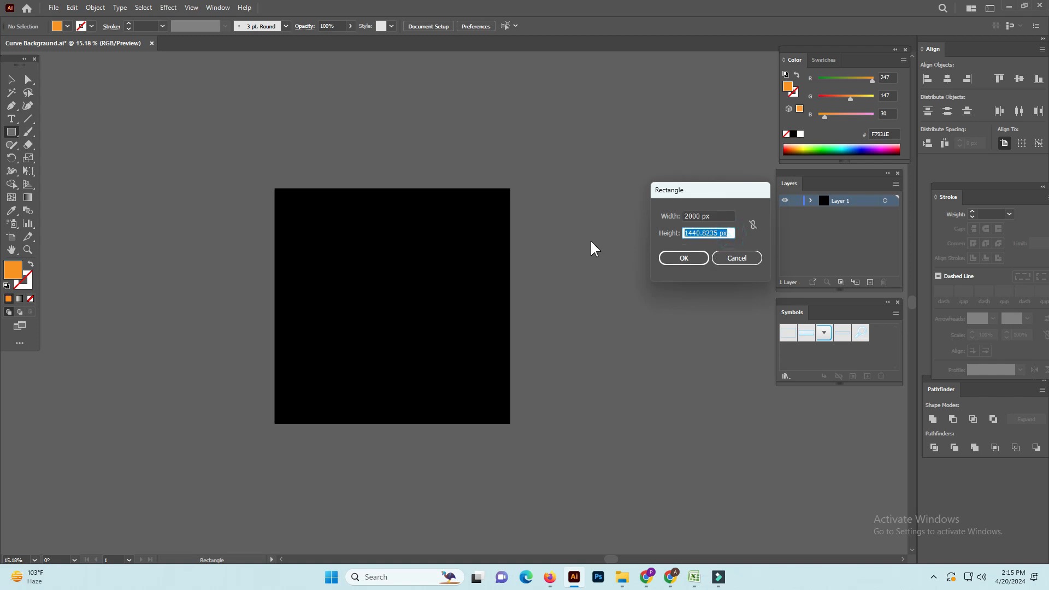
text(2000)
click(684, 257)
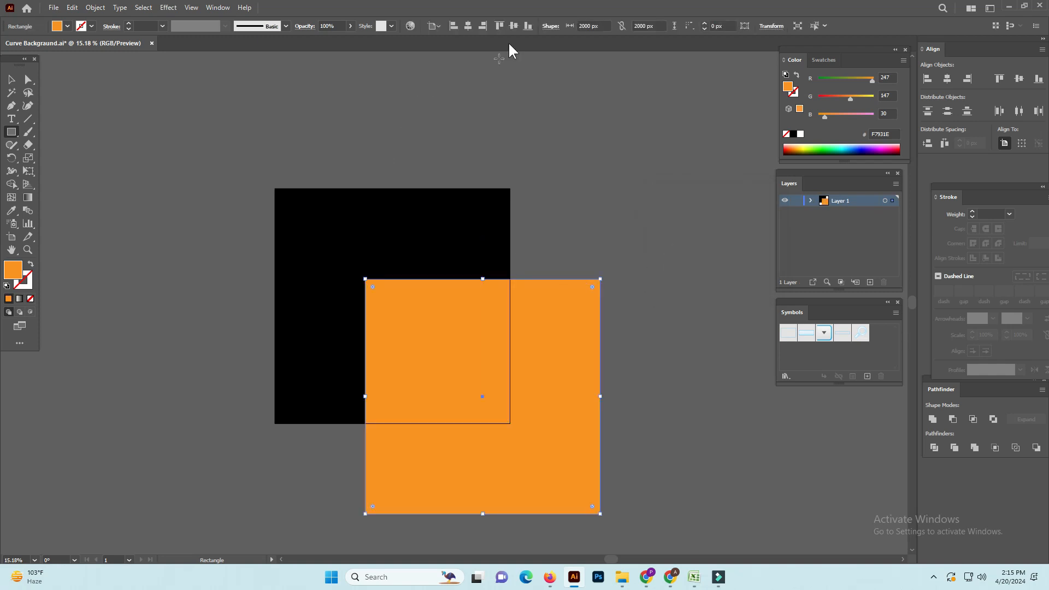
click(467, 26)
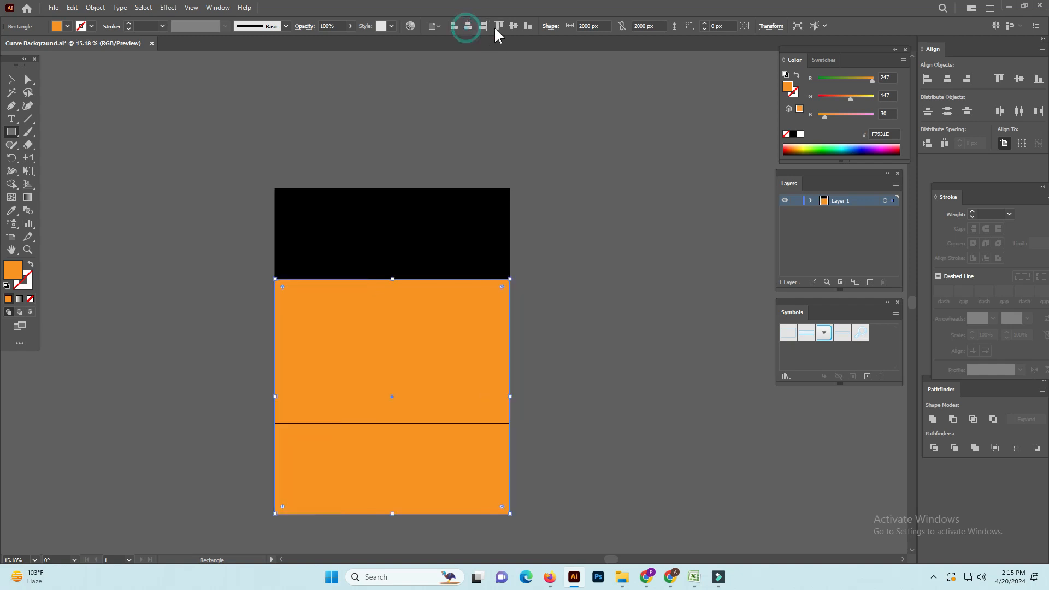
click(513, 25)
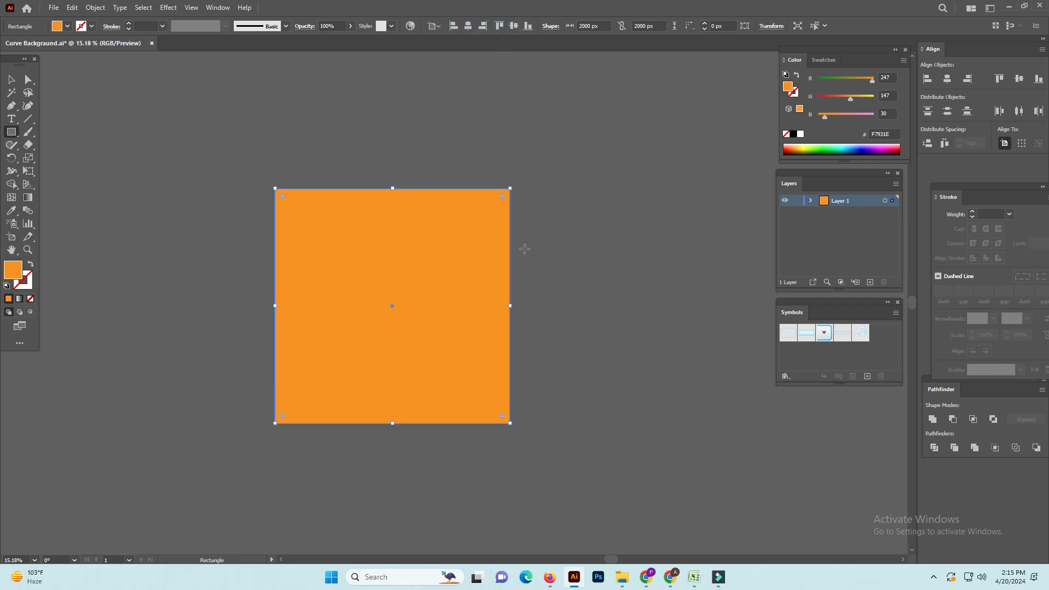
click(445, 276)
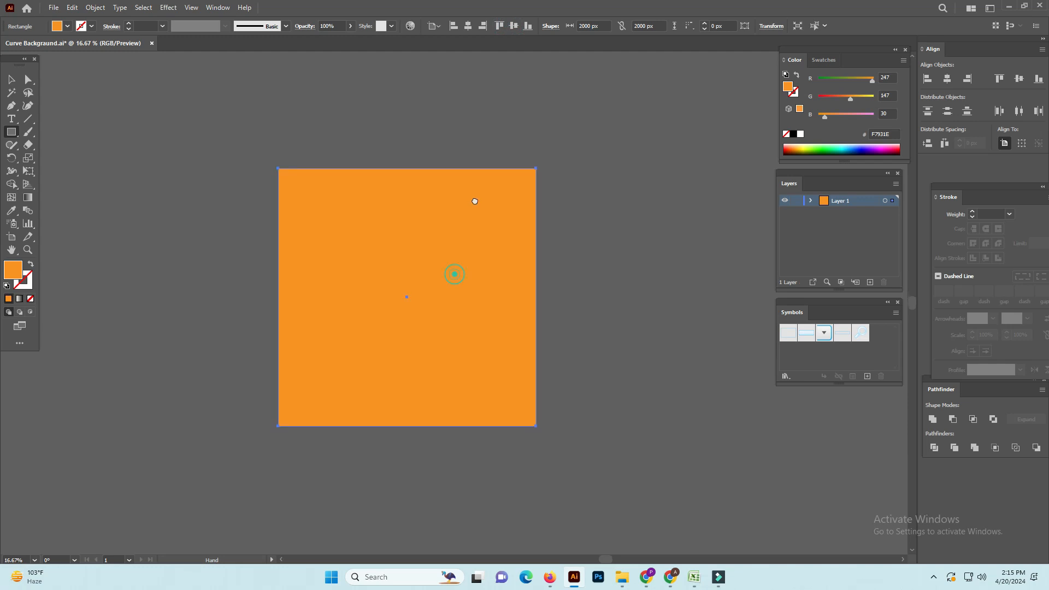
drag(586, 105, 503, 158)
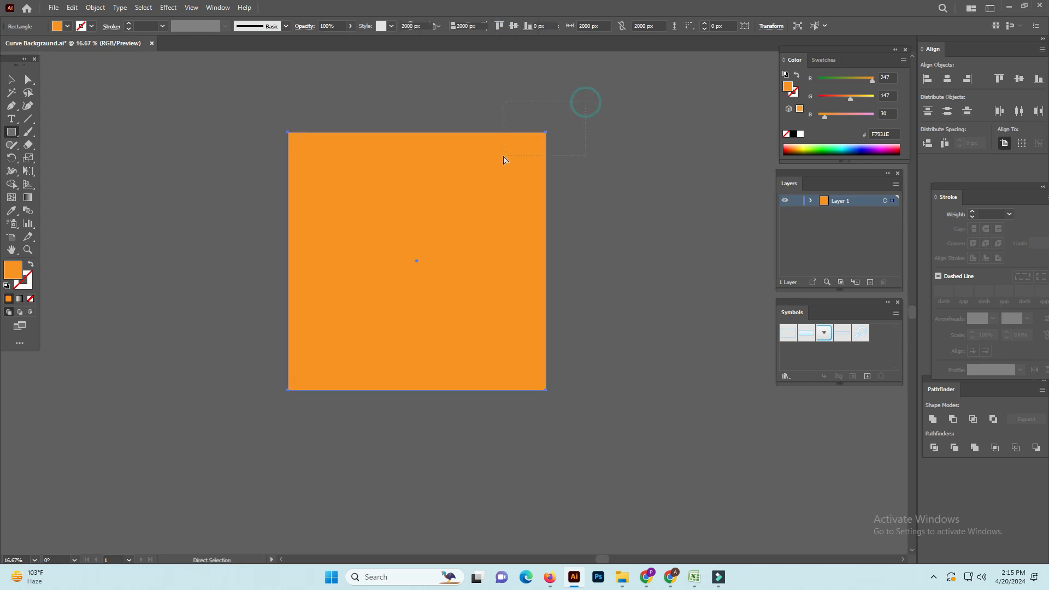
drag(236, 451, 295, 389)
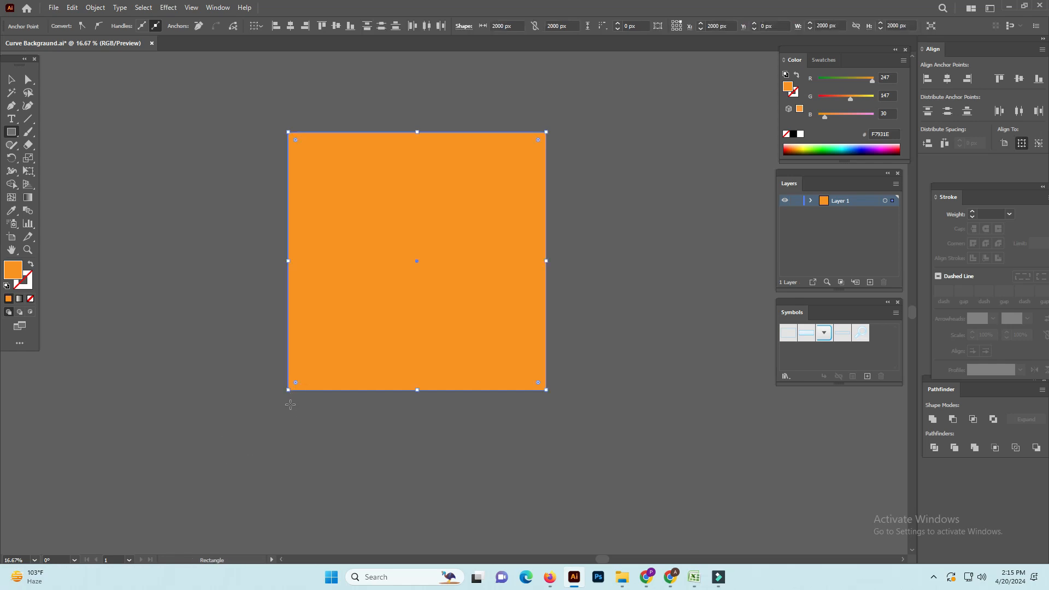
click(28, 79)
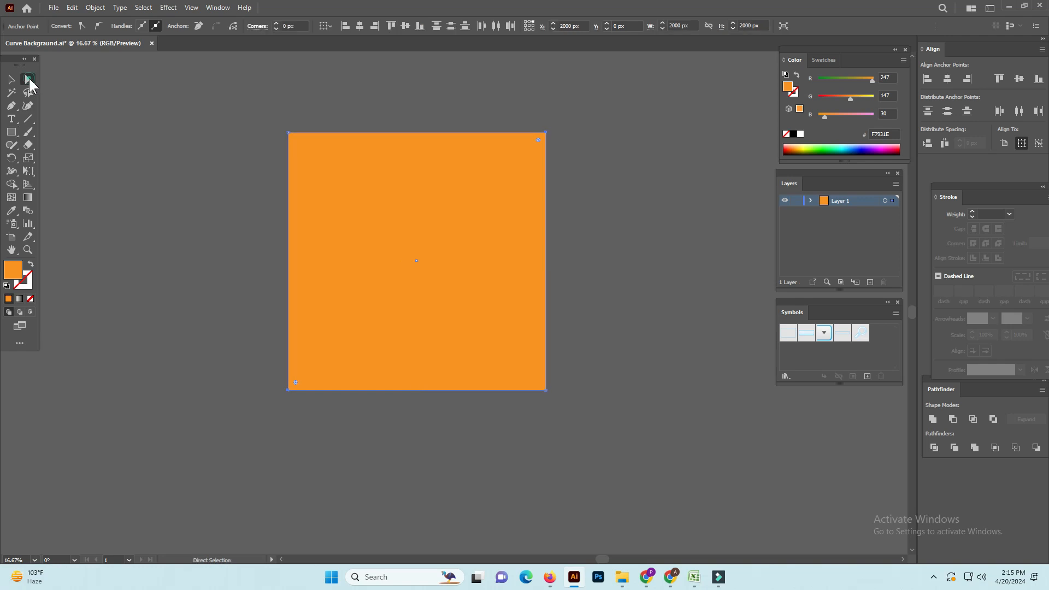
key(v)
click(152, 332)
- Round the orange square's top-right and bottom-left corners equally with a large radius, leaving the other two corners sharp
drag(240, 426, 318, 368)
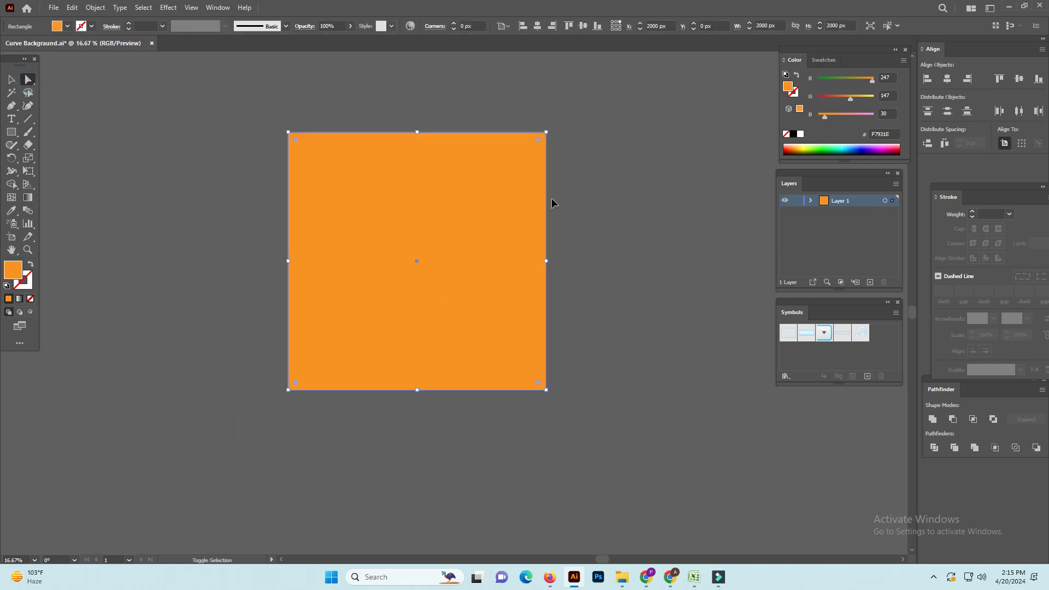
click(562, 97)
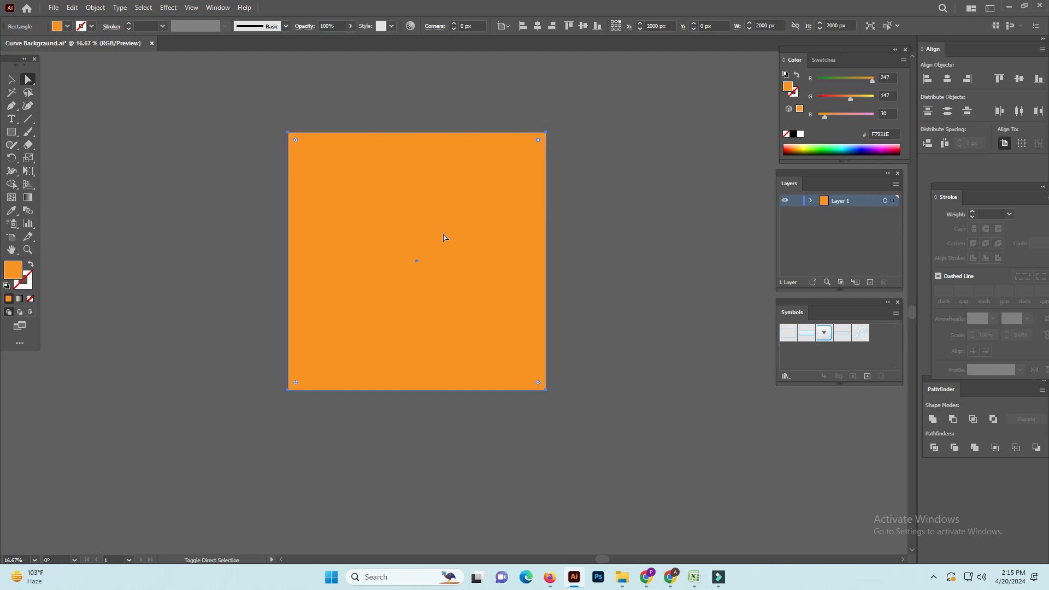
shift+click(296, 383)
shift+click(538, 141)
drag(538, 140, 476, 201)
ctrl+click(660, 183)
- Duplicate the rounded orange shape and place the copy outside the artboard, below and to its left
key(ctrl+minus)
key(ctrl+minus)
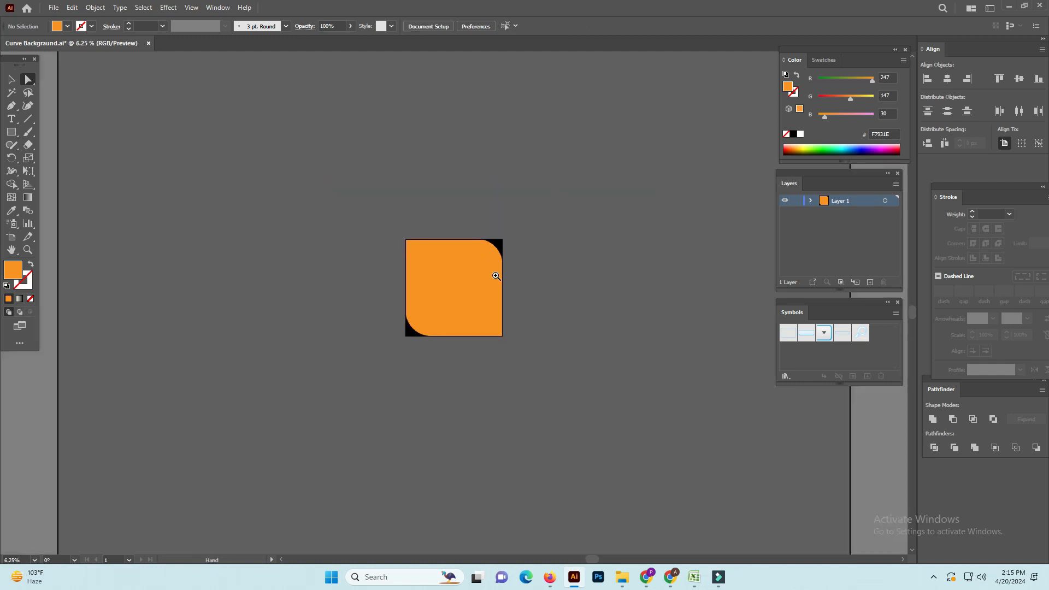
ctrl+click(479, 306)
ctrl+click(479, 306)
ctrl+click(479, 306)
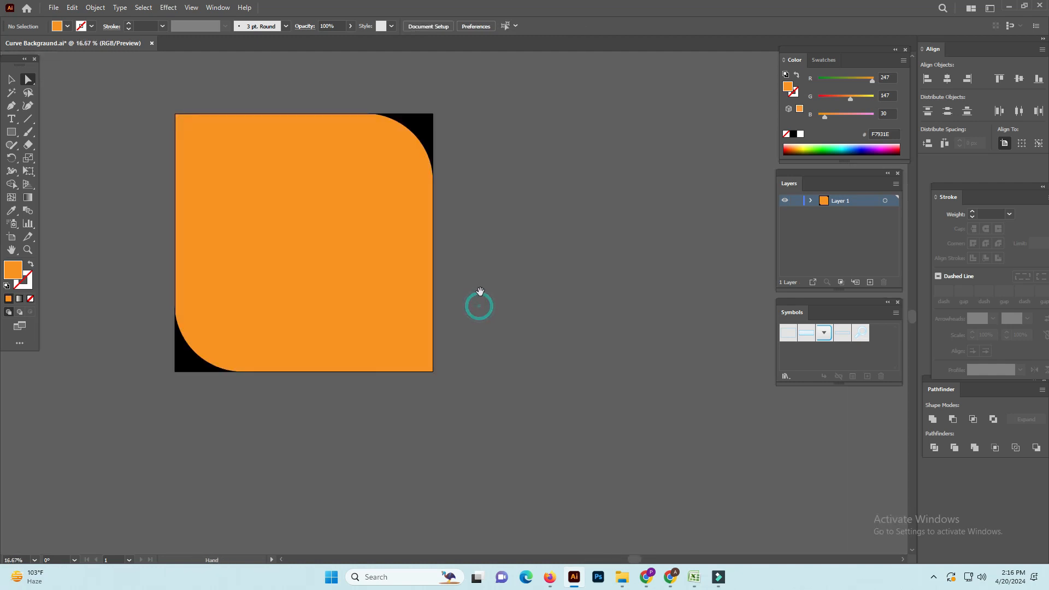
drag(479, 289, 591, 248)
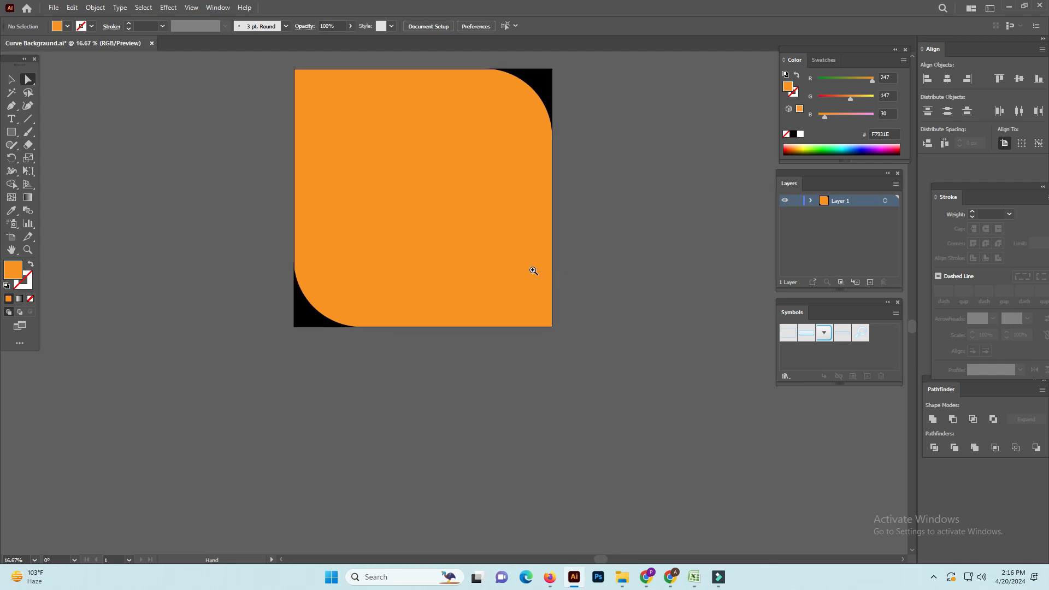
key(ctrl+minus)
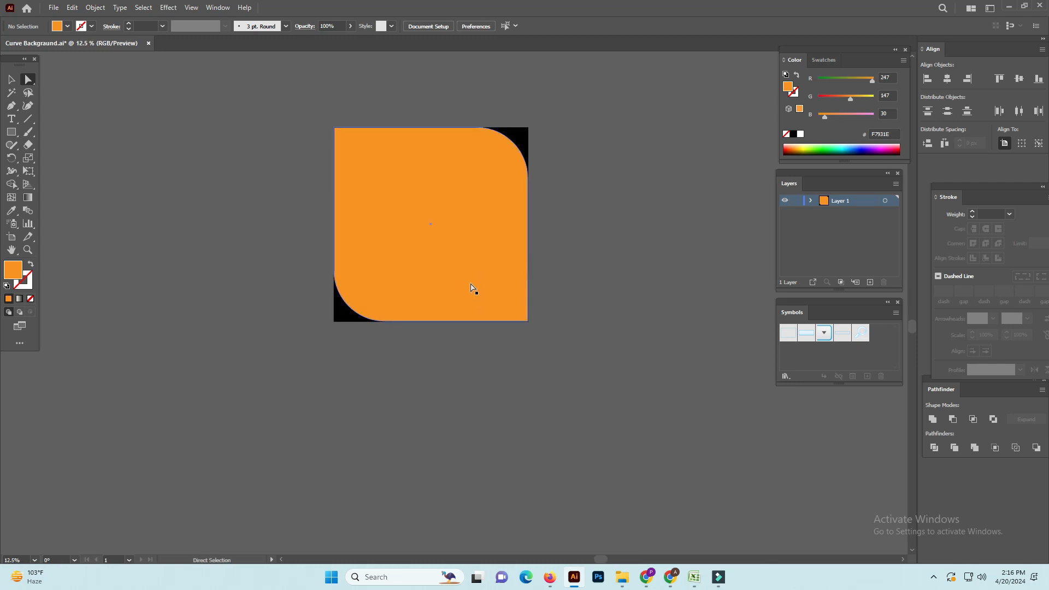
drag(468, 287, 256, 457)
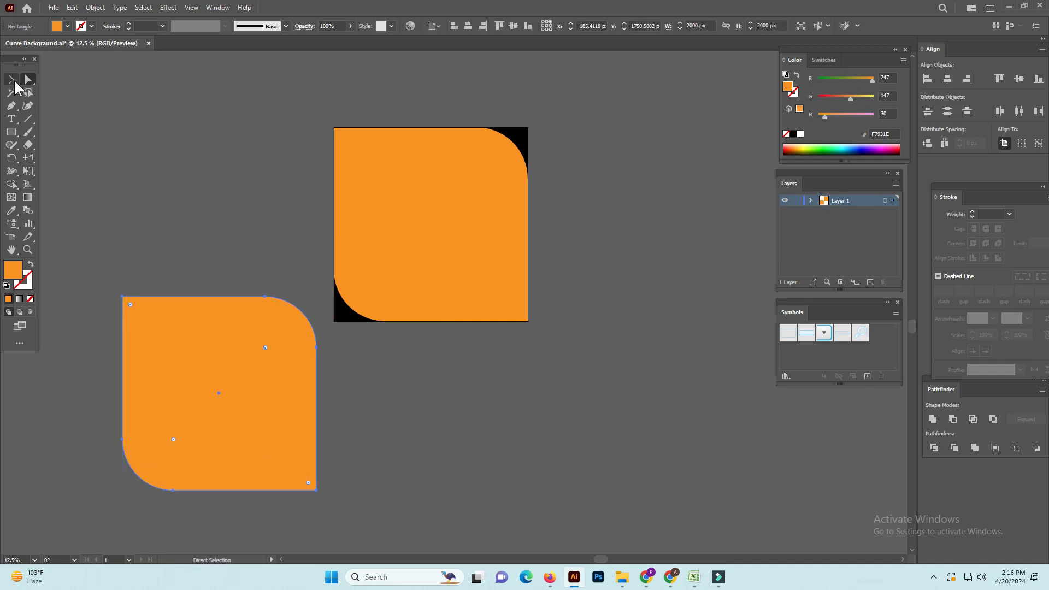
- Scale the copied shape down proportionally to about 526 x 526 px so it becomes a pointed leaf, and deselect it
click(11, 79)
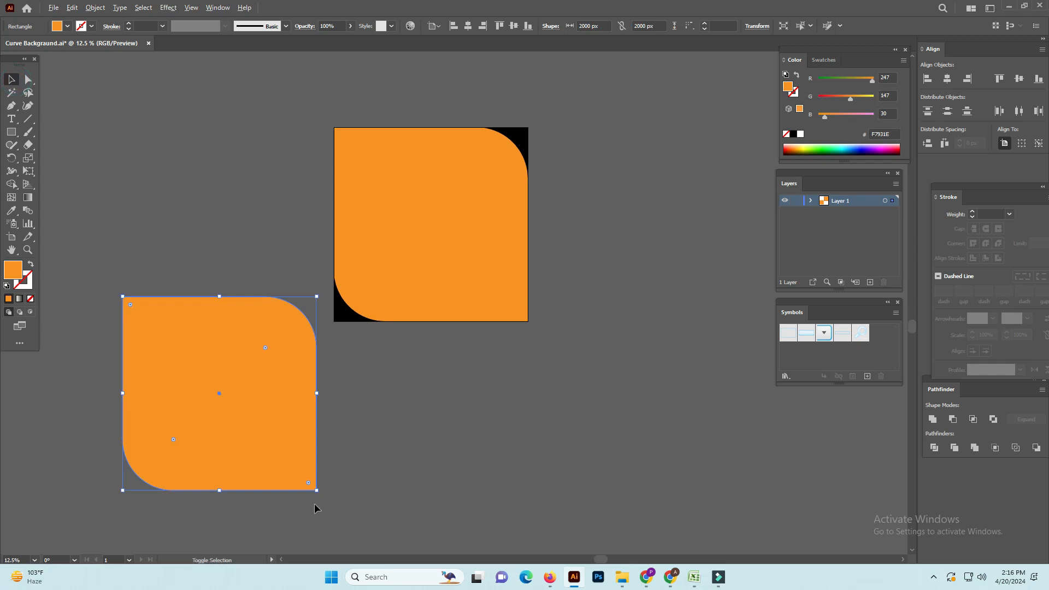
drag(315, 491, 242, 406)
scroll(226, 337, up, 3)
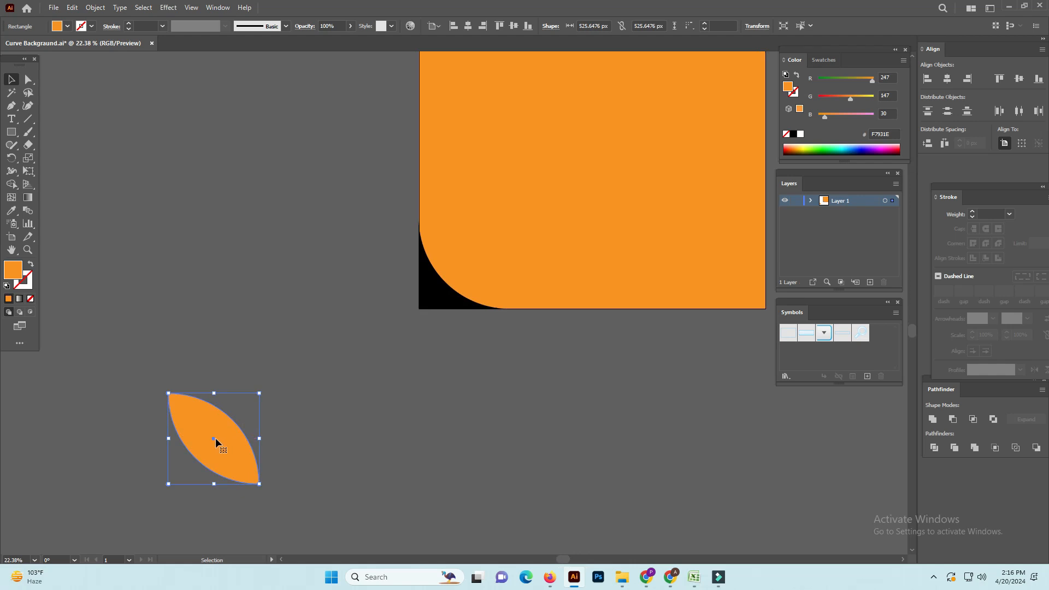
drag(213, 438, 228, 429)
key(ctrl+z)
click(301, 407)
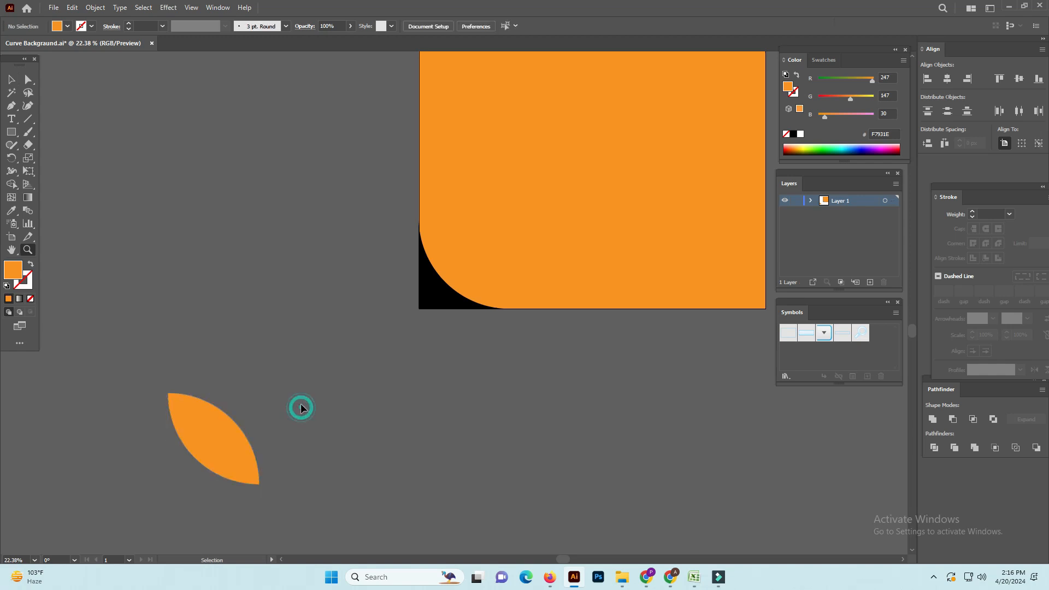
- Select the small orange leaf outside the artboard for direct editing of its corners
ctrl+click(222, 452)
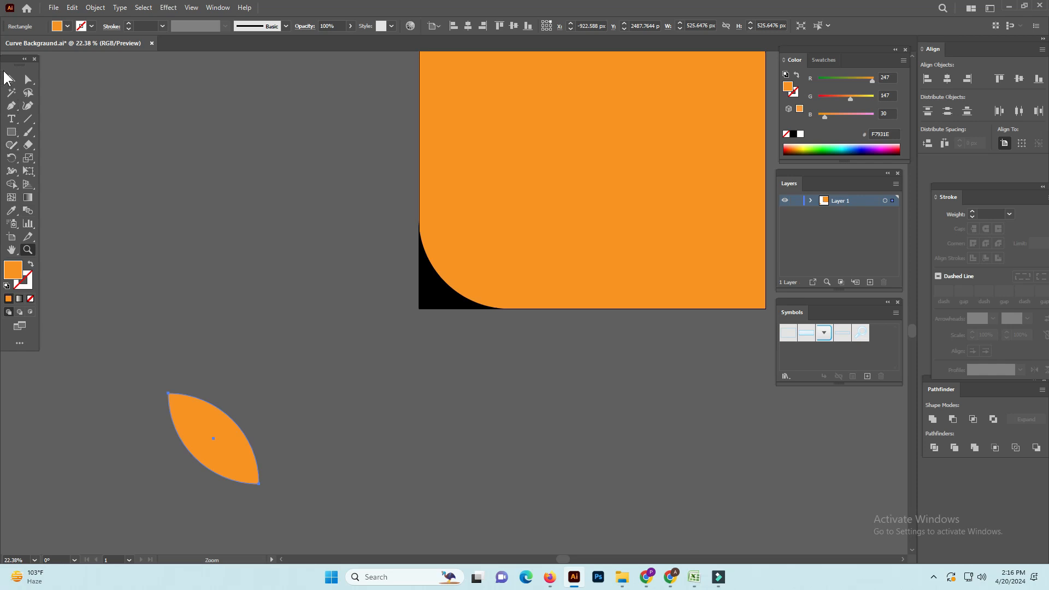
click(28, 79)
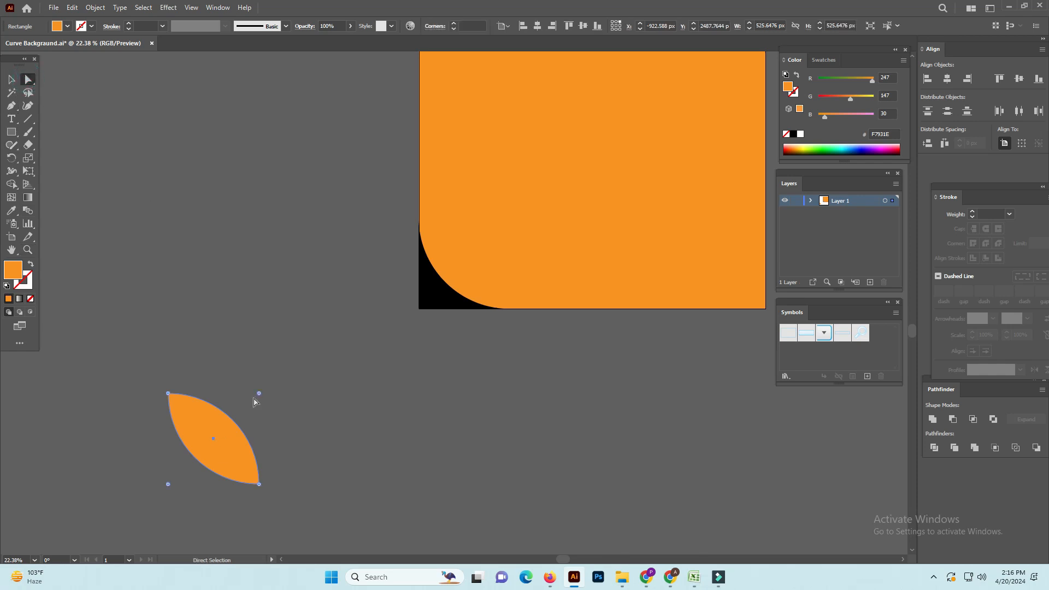
click(259, 393)
drag(217, 436, 229, 424)
key(ctrl+z)
key(ctrl)
key(ctrl+z)
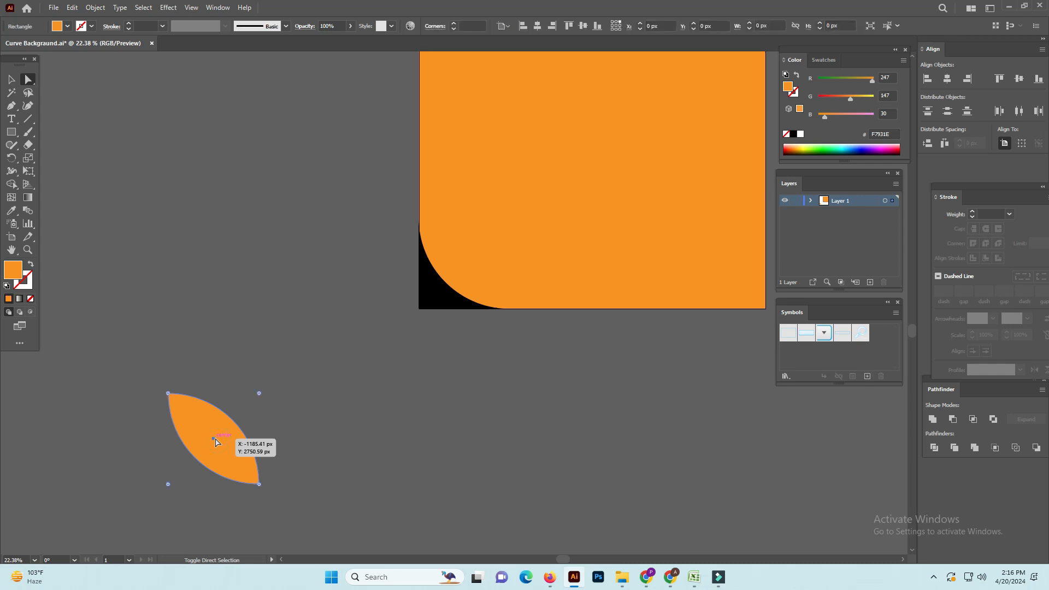
key(ctrl+z)
- Reduce the small leaf's corner radius so it becomes a square with two moderately rounded opposite corners, and deselect it
key(a)
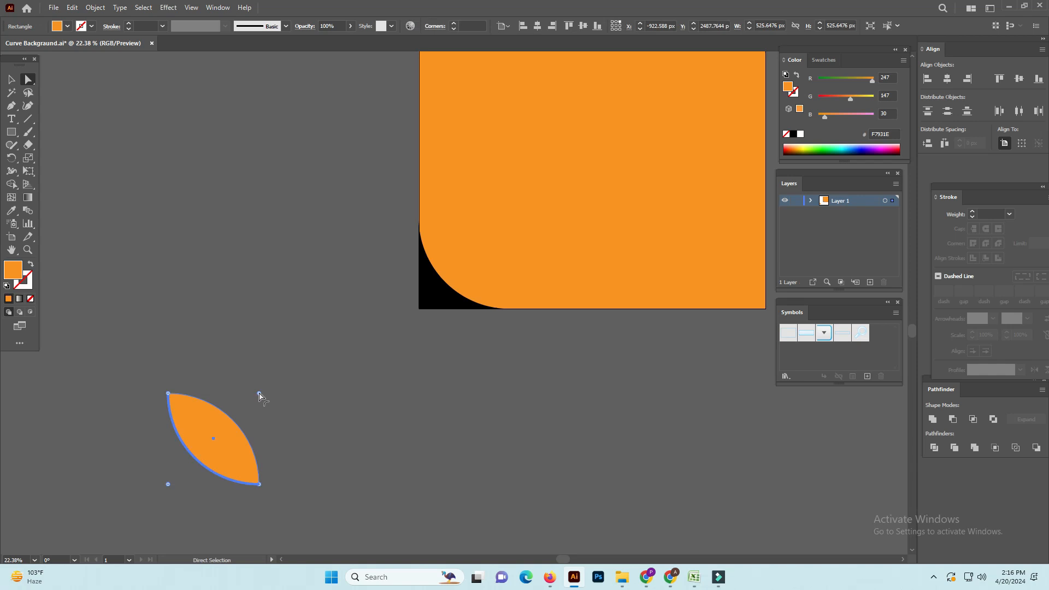
drag(260, 394, 192, 458)
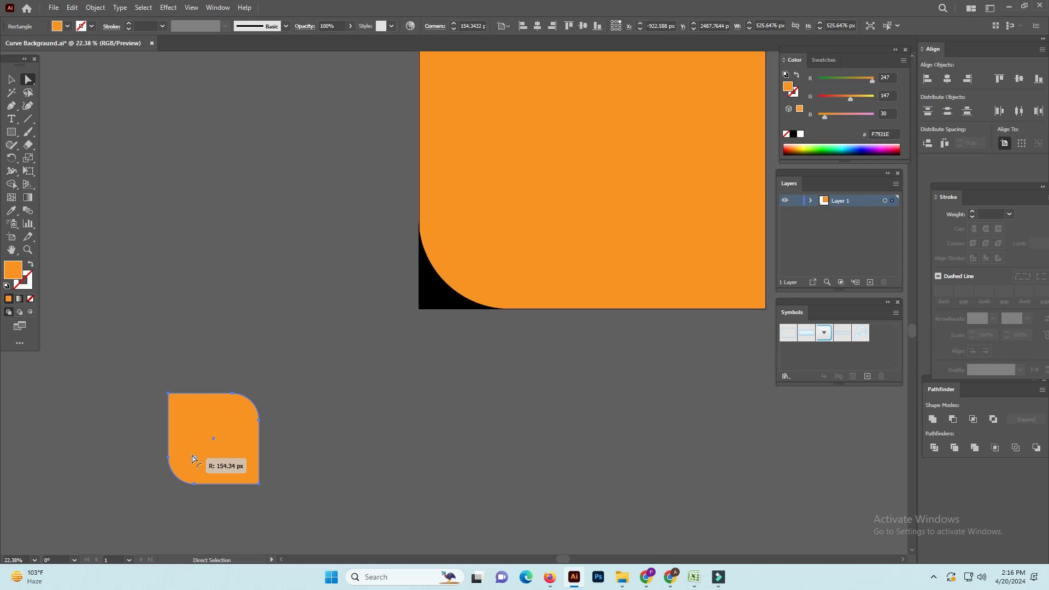
drag(192, 455, 189, 464)
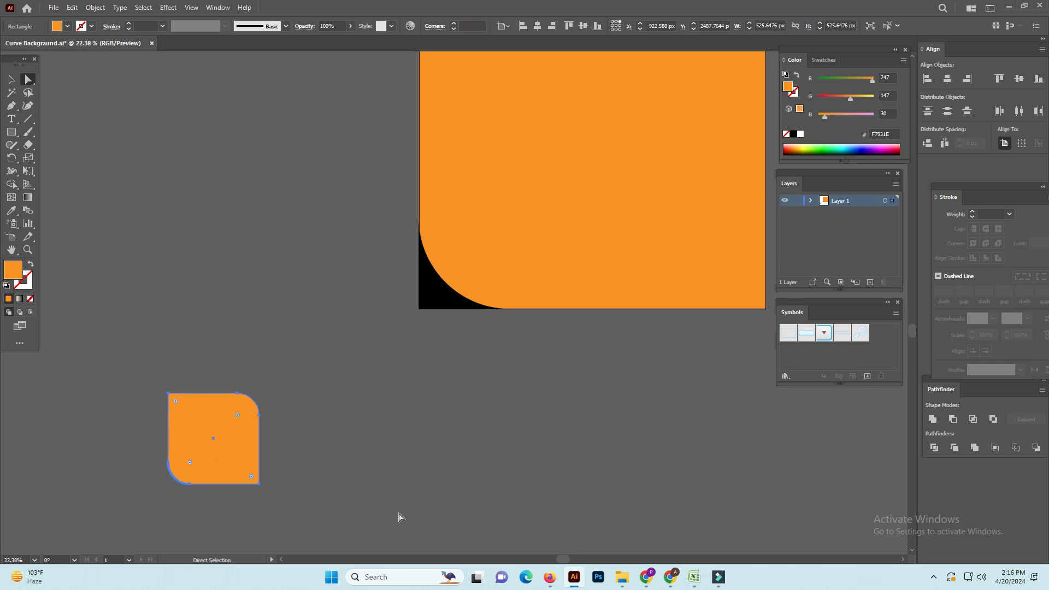
click(369, 505)
- Scale the small rounded shape down proportionally to about 275 x 275 px and reduce the radius of its two rounded corners
drag(316, 330, 154, 515)
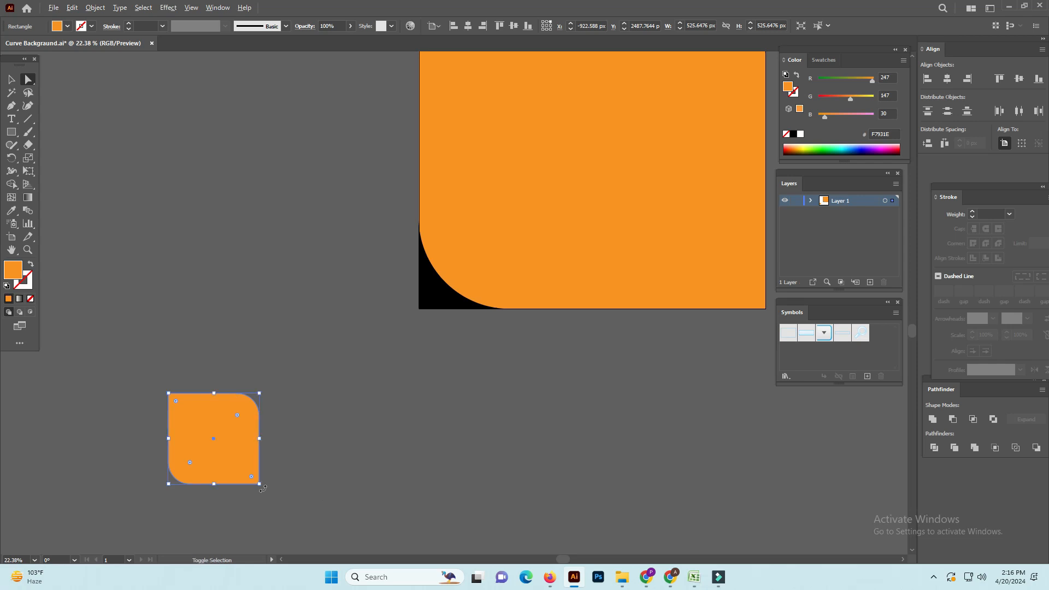
click(12, 82)
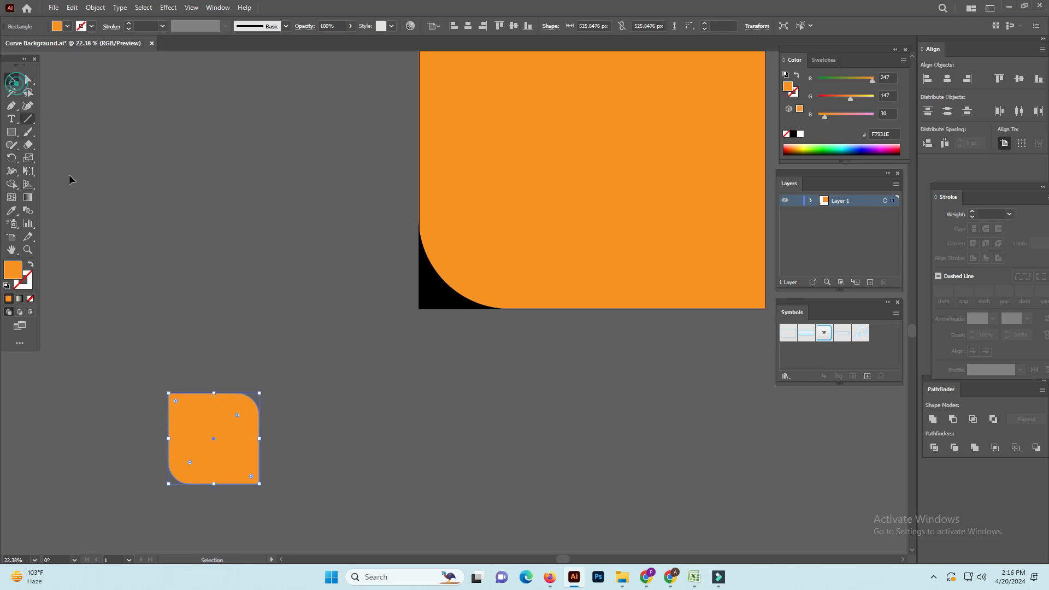
drag(259, 485, 239, 461)
drag(214, 371, 280, 372)
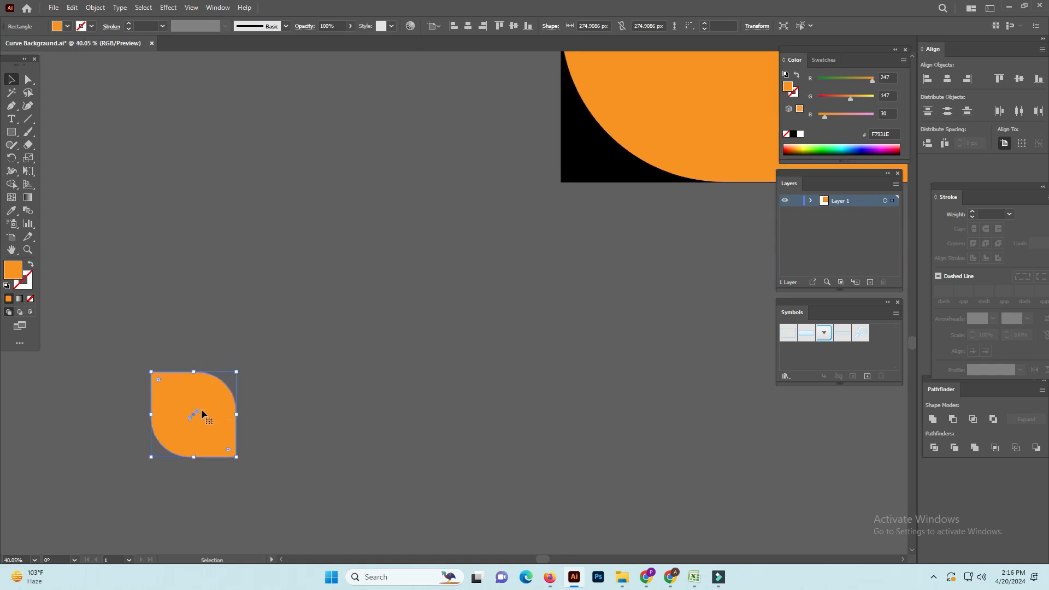
drag(197, 414, 215, 398)
key(ctrl+minus)
key(ctrl+minus)
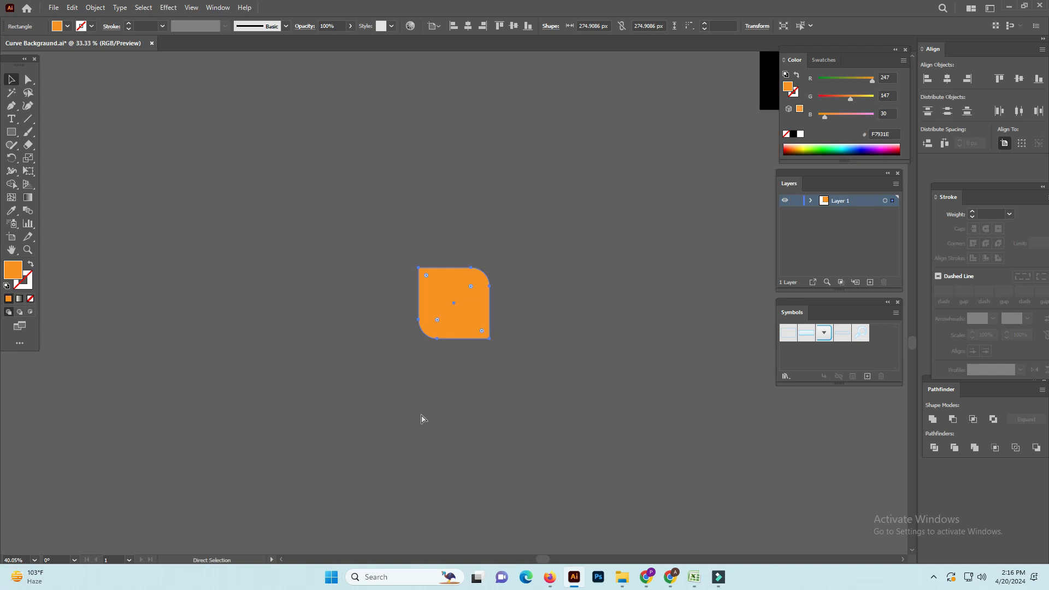
key(ctrl+minus)
key(ctrl+minus)
key(ctrl+minus)
key(space)
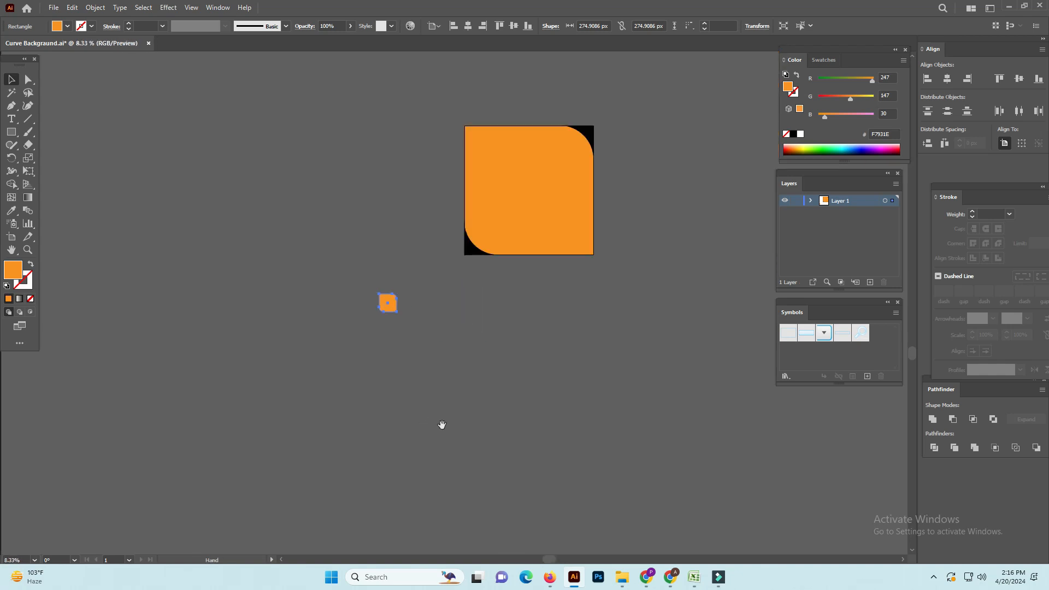
drag(422, 439, 232, 536)
click(276, 426)
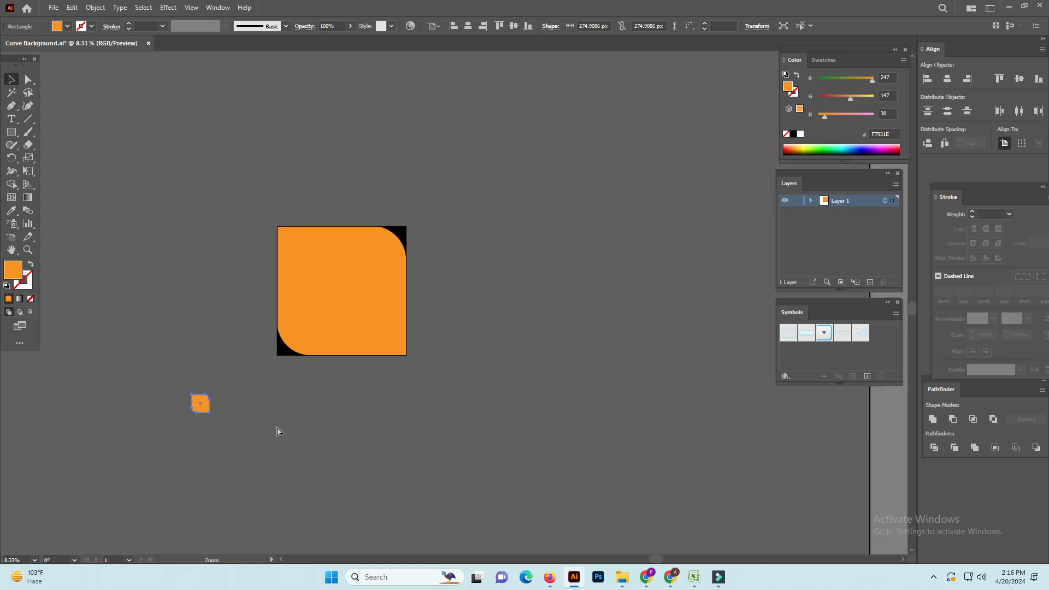
drag(157, 362, 237, 451)
key(ctrl+space)
drag(208, 346, 273, 433)
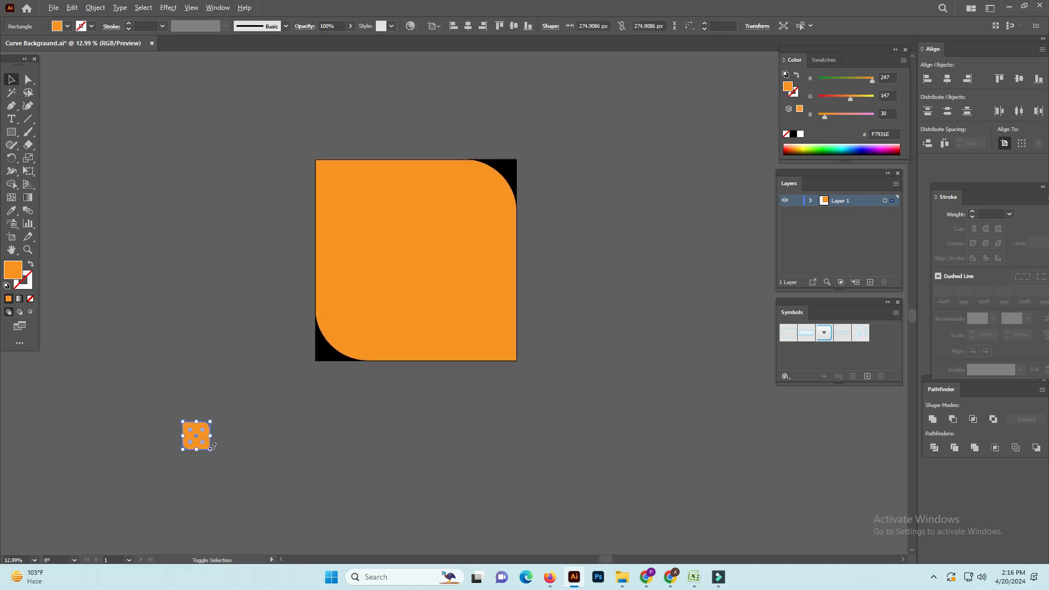
drag(212, 451, 228, 460)
key(ctrl+space)
click(237, 431)
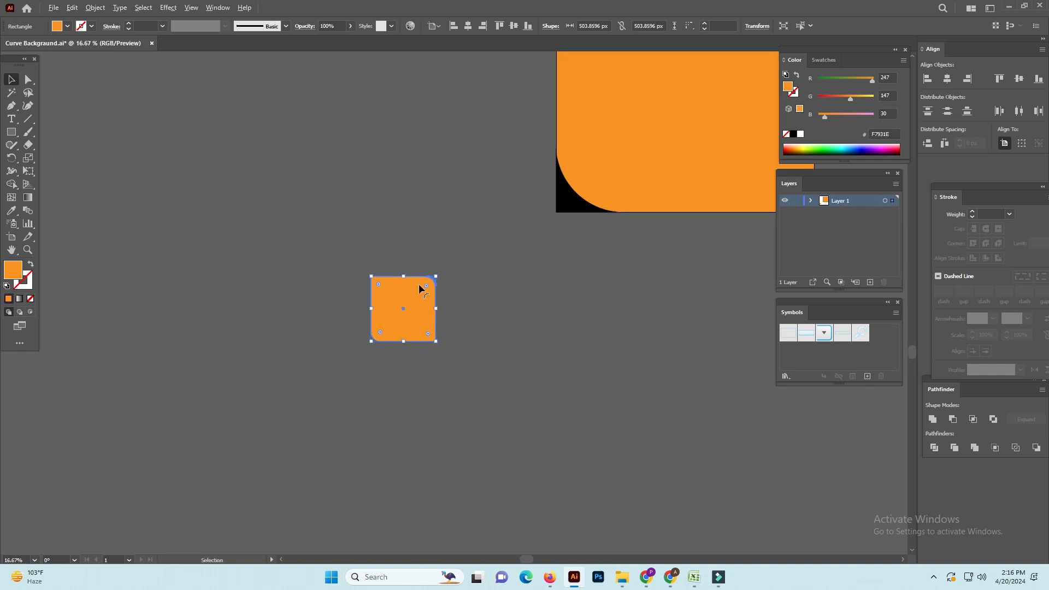
drag(426, 288, 419, 293)
scroll(481, 342, up, 1)
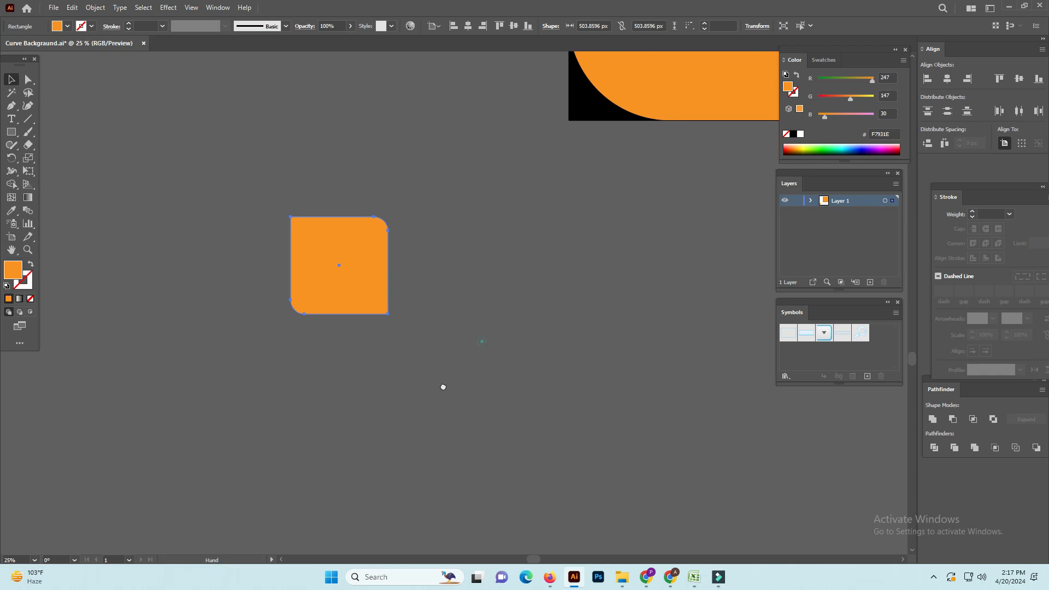
drag(443, 387, 369, 491)
key(ctrl+z)
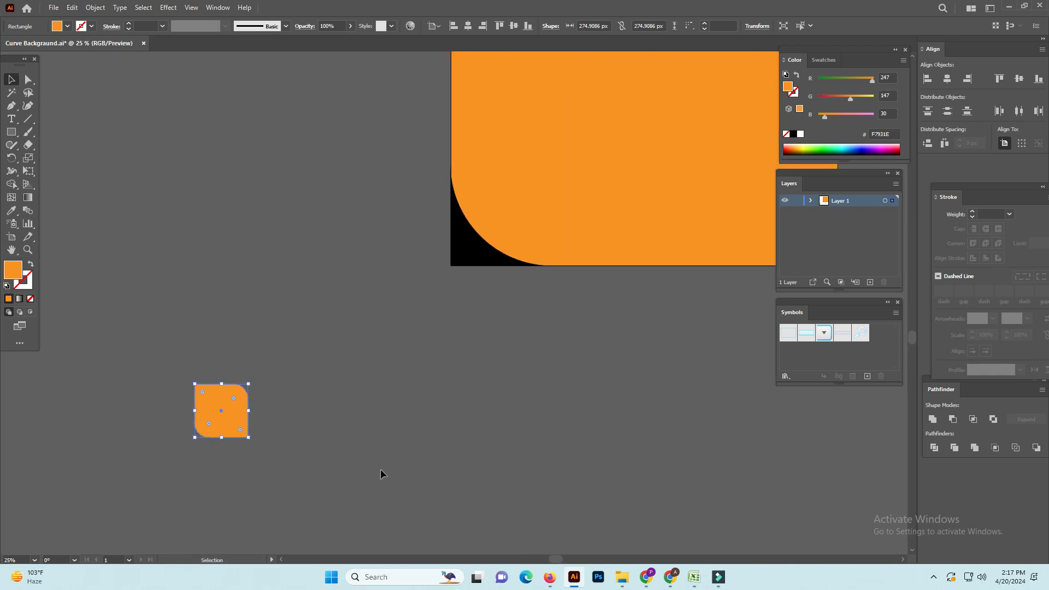
- Center the small rounded shape horizontally and vertically on the artboard, over the large orange shape
click(397, 464)
drag(398, 465, 247, 490)
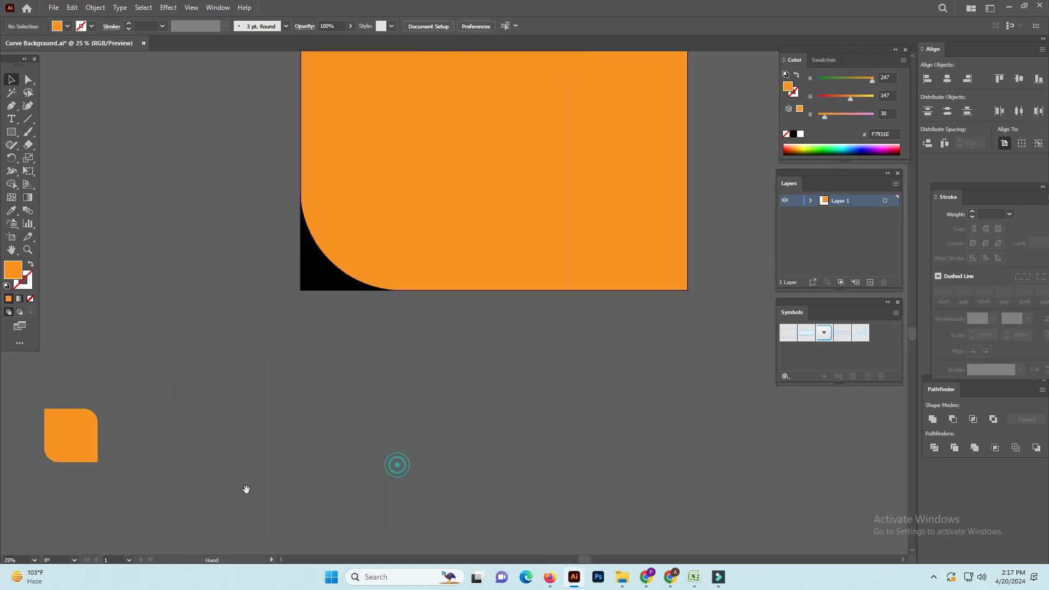
drag(148, 442, 72, 461)
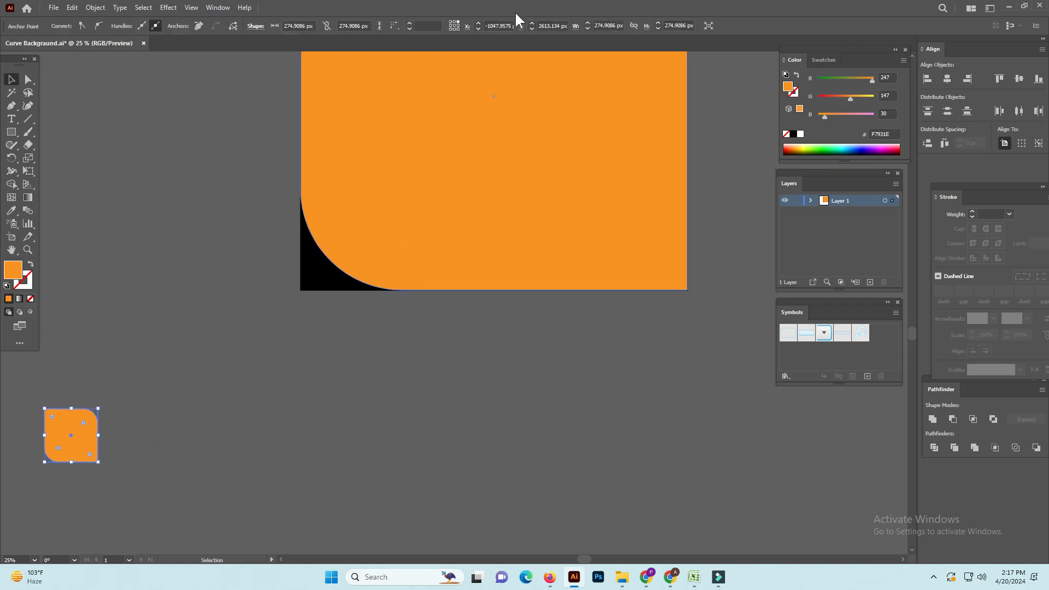
drag(162, 375, 45, 493)
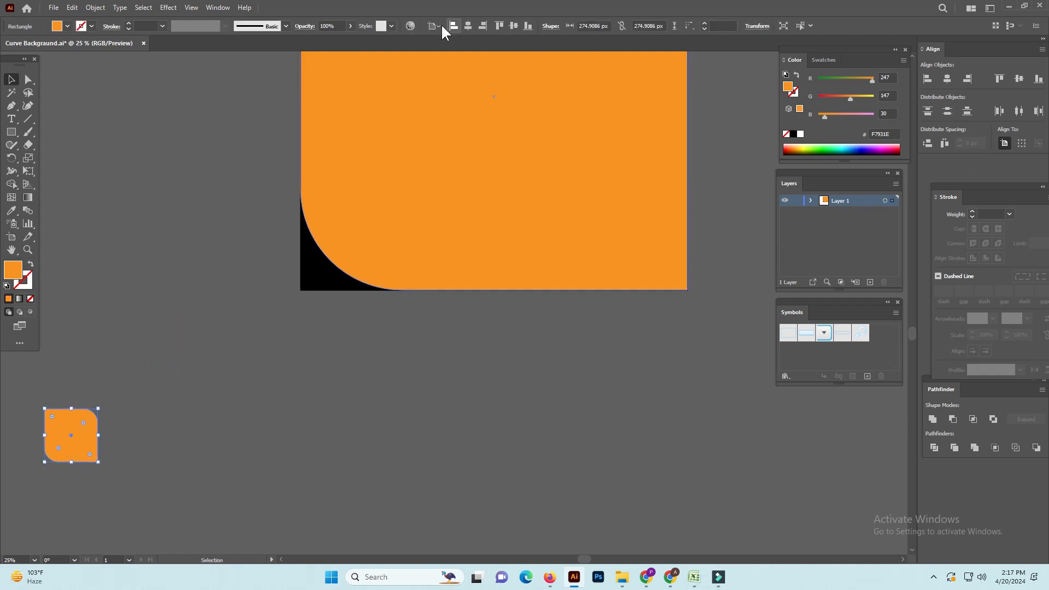
click(468, 25)
click(513, 26)
key(ctrl+minus)
key(ctrl+minus)
key(ctrl+minus)
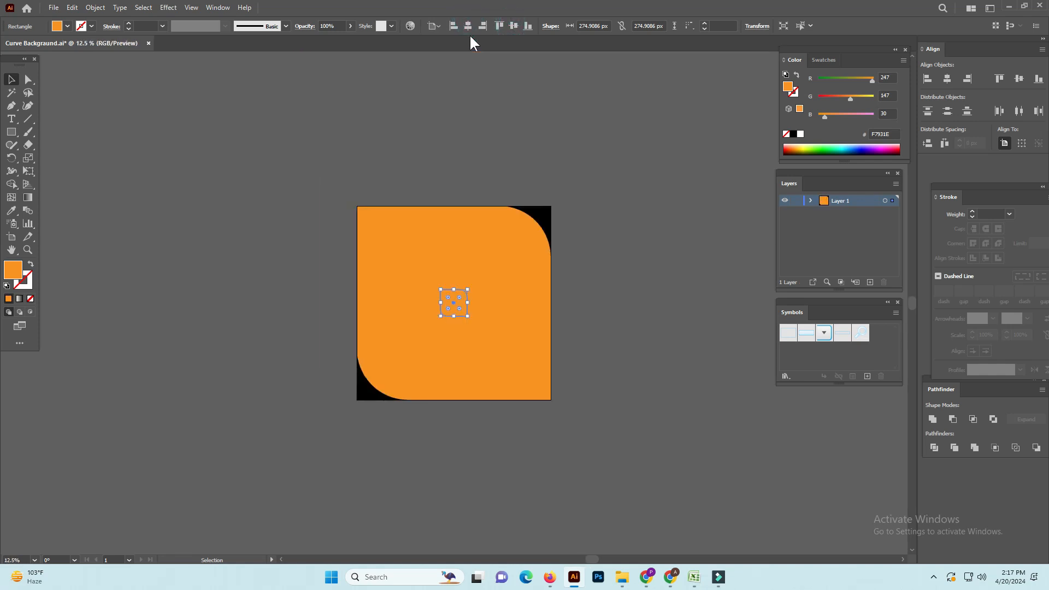
- Select the large and small orange shapes together and make a blend between them
click(211, 297)
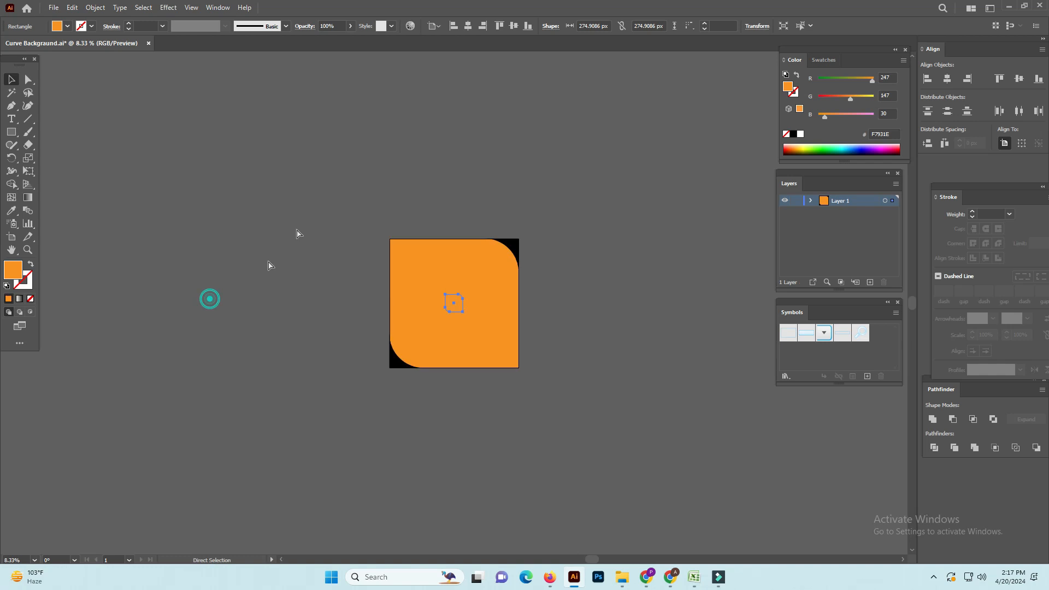
drag(307, 186, 584, 430)
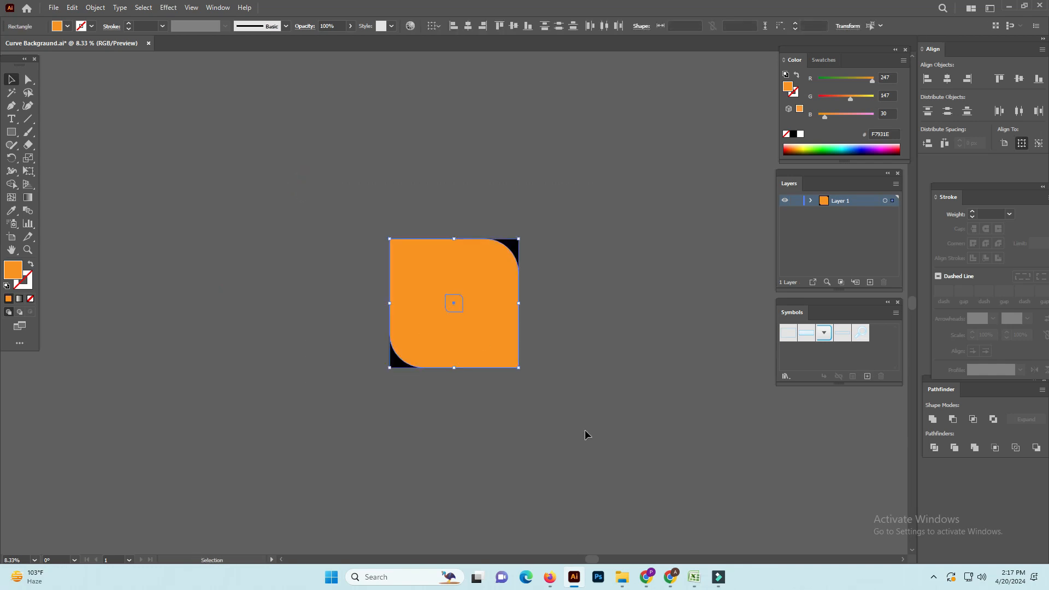
click(72, 8)
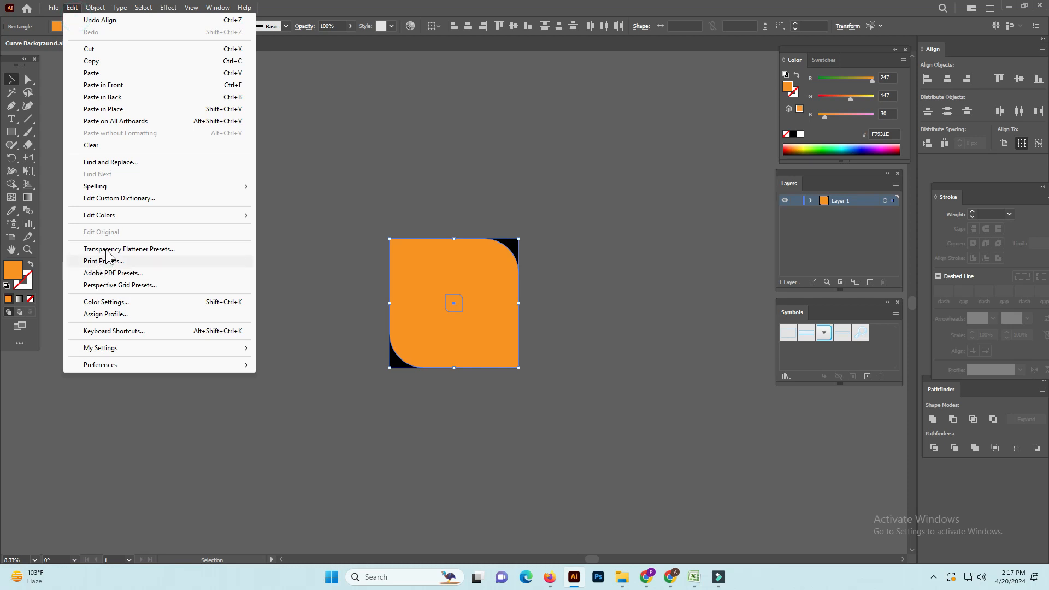
mouse_move(96, 7)
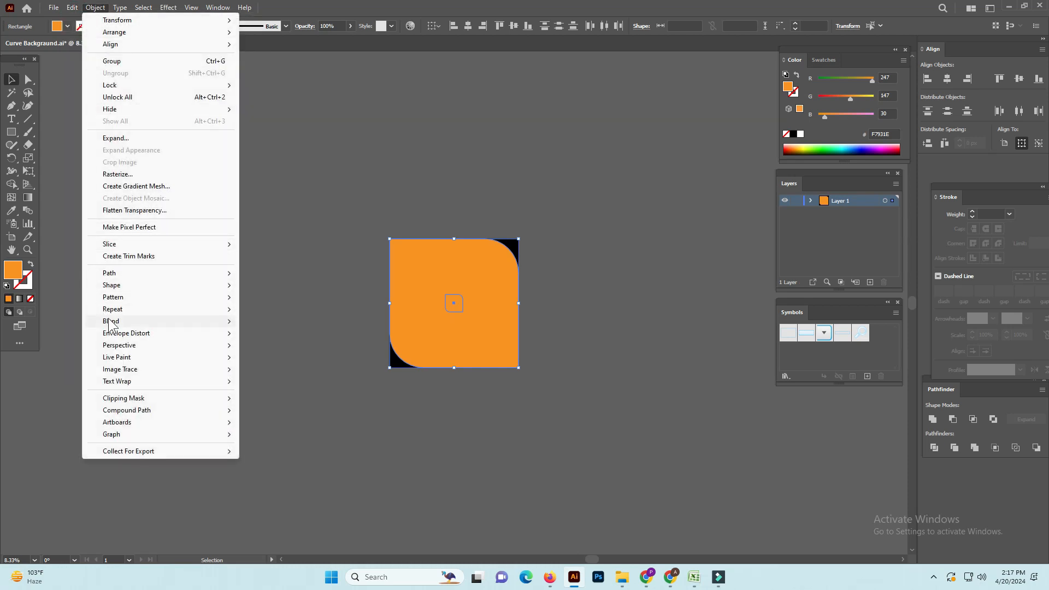
mouse_move(110, 322)
click(265, 323)
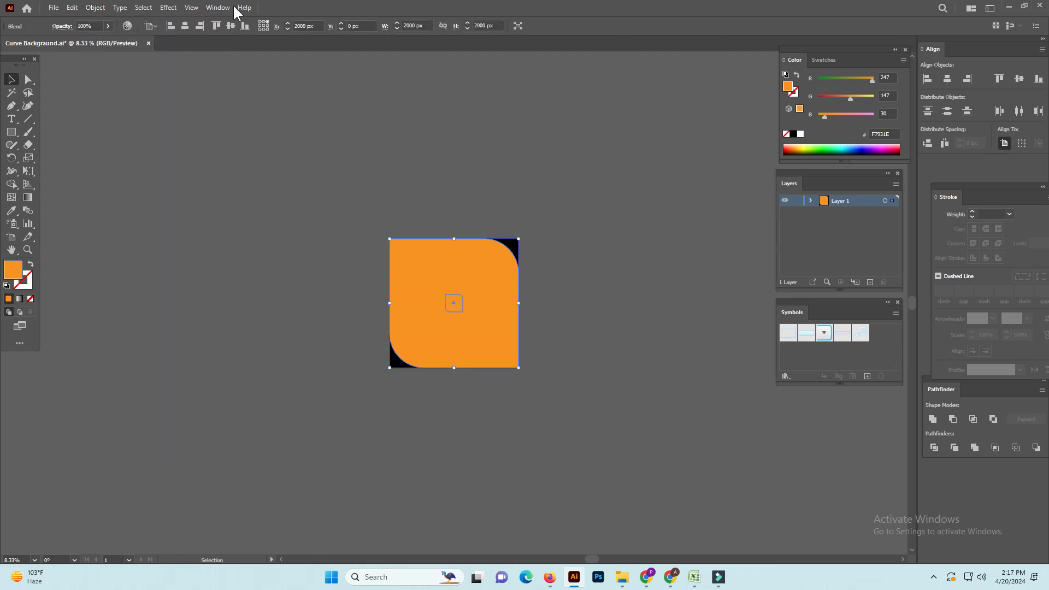
- Apply the Pathfinder Exclude effect to the blend
click(169, 8)
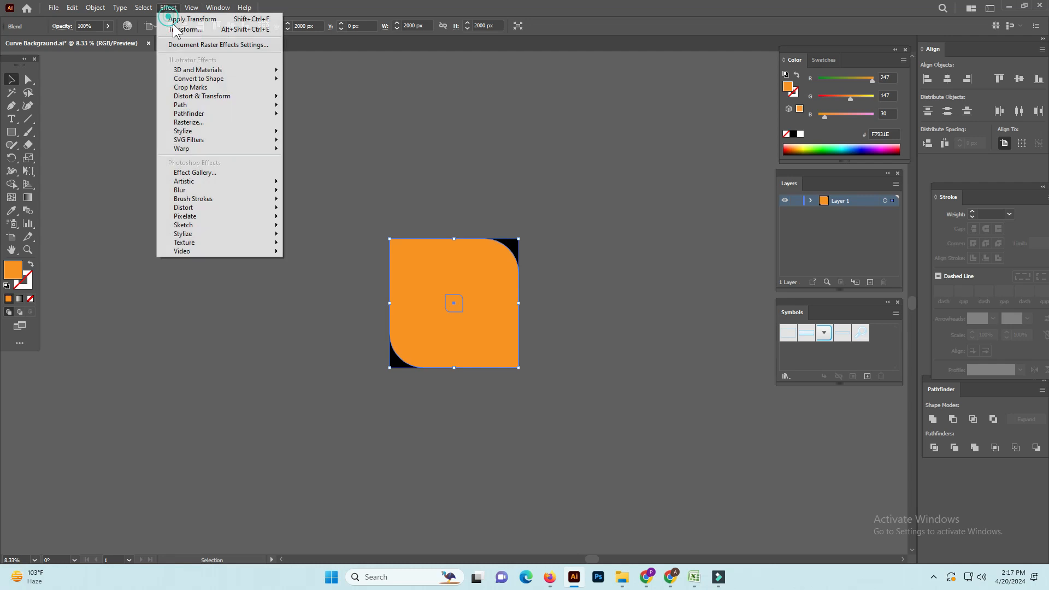
click(222, 98)
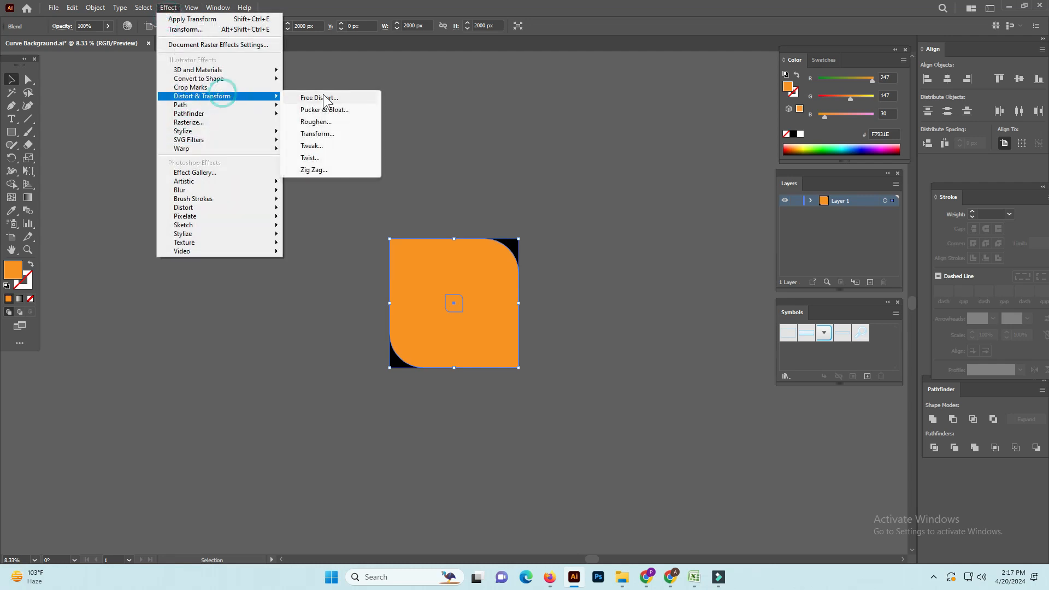
click(328, 135)
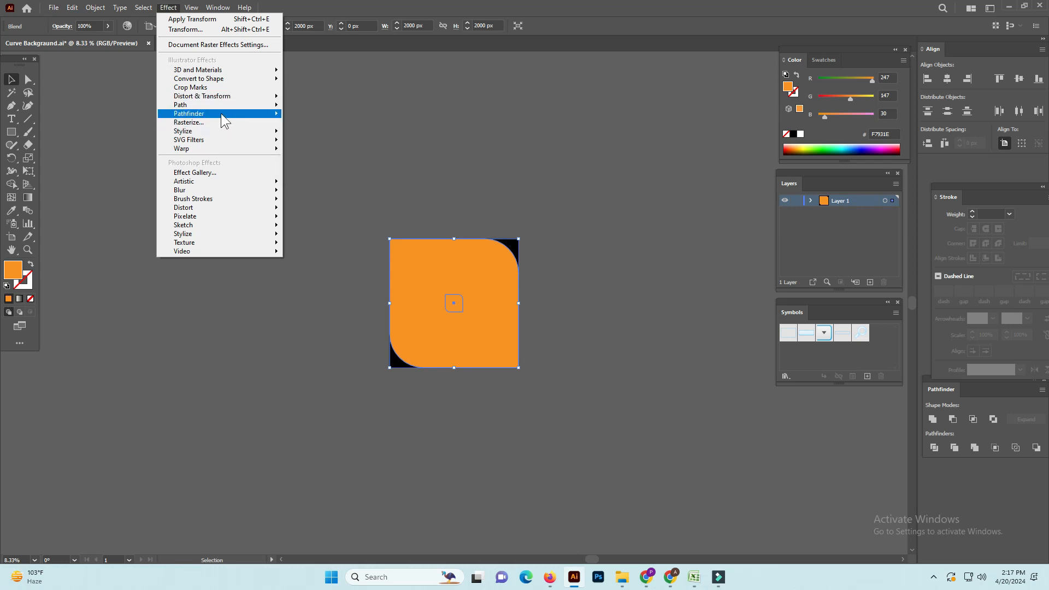
mouse_move(221, 113)
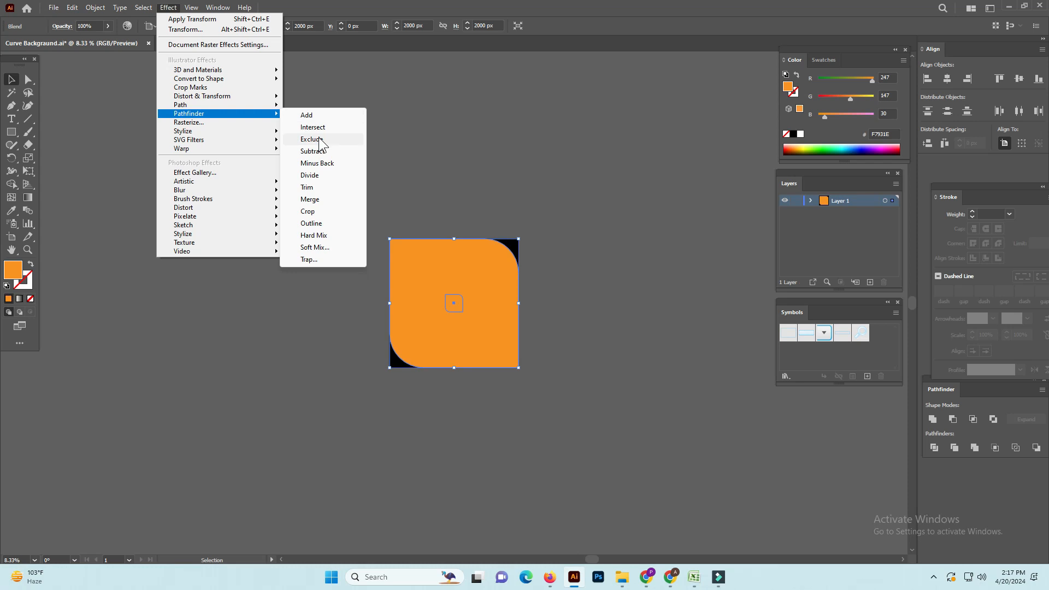
click(319, 139)
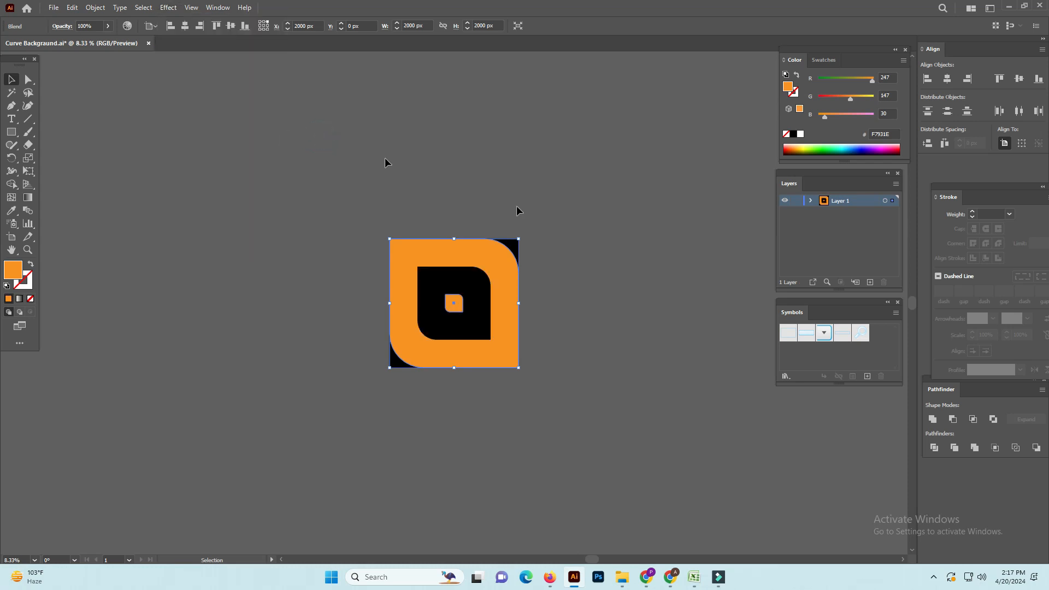
- Set the blend's spacing to Specified Steps with 21 steps
click(582, 266)
drag(588, 210, 338, 422)
click(94, 10)
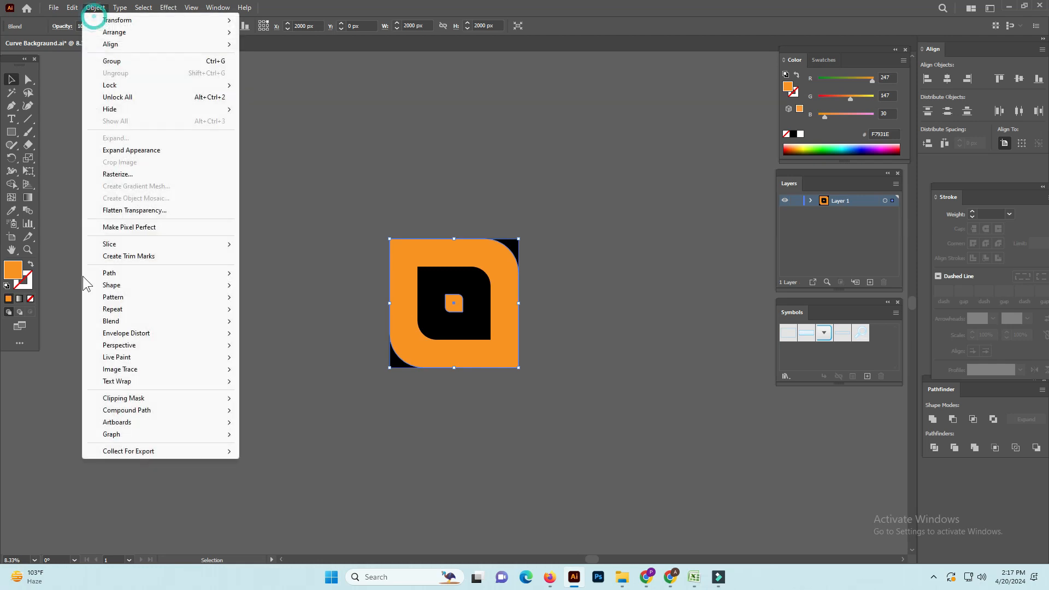
mouse_move(119, 322)
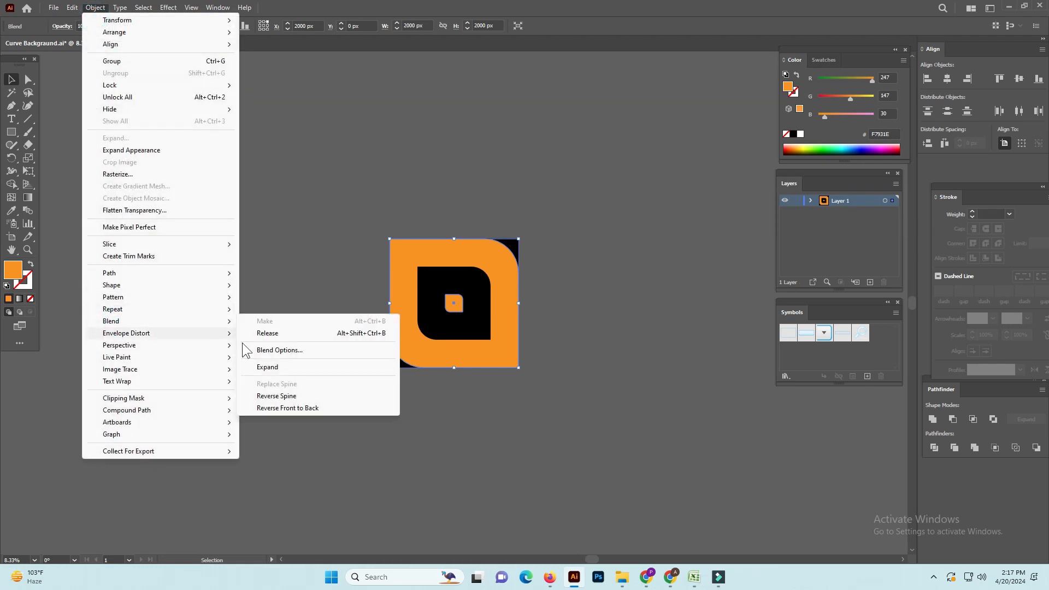
click(269, 350)
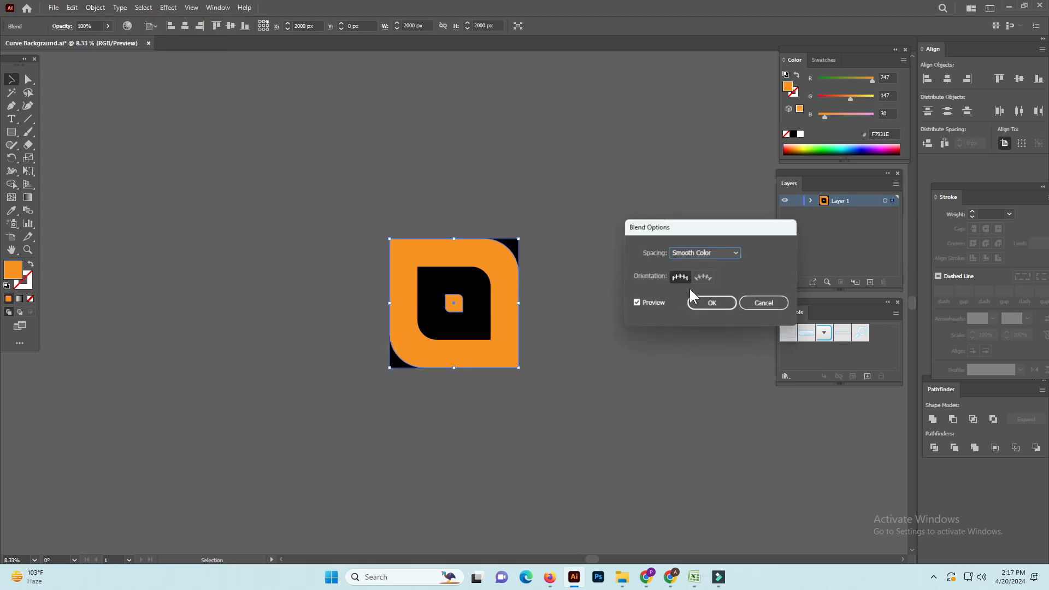
click(721, 249)
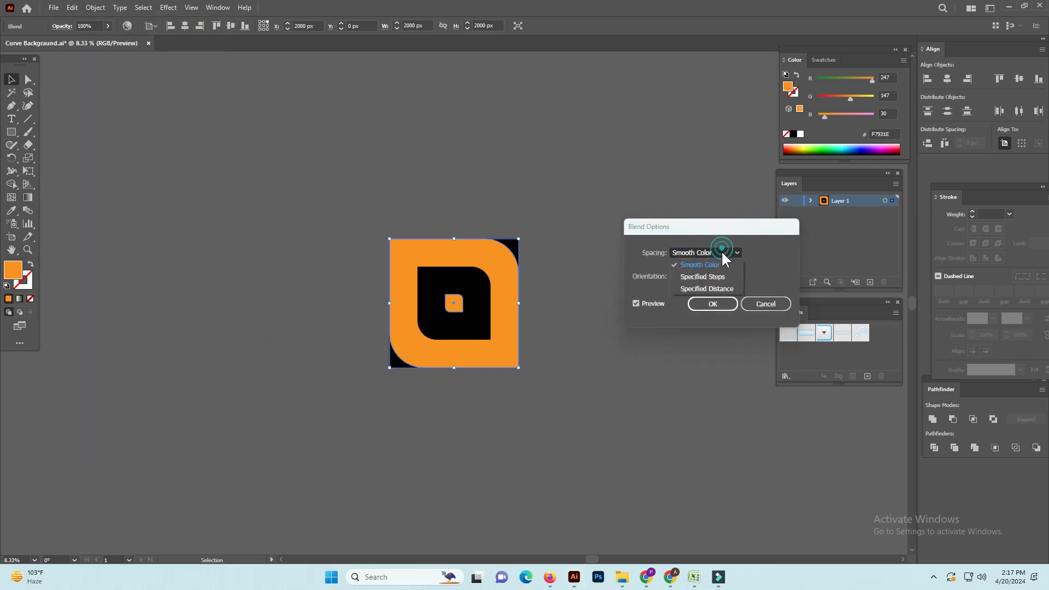
click(717, 277)
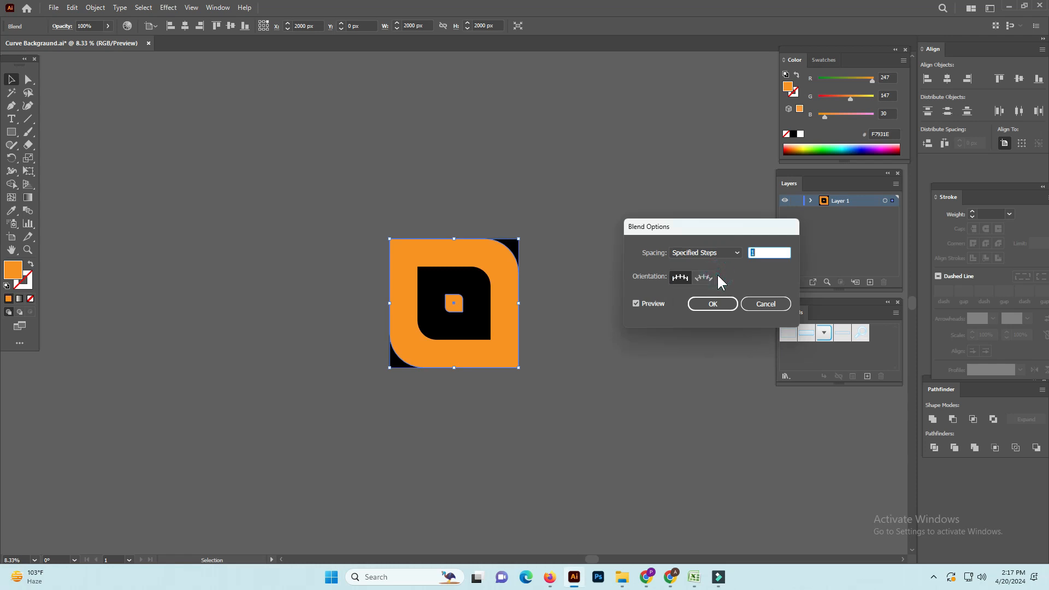
key(Up)
key(Up)
key(Up)
key(Up)
key(Up)
key(Up)
key(Up)
key(Up)
key(Up)
key(Up)
key(Up)
key(Up)
key(Up)
key(Up)
key(Up)
key(Up)
key(Up)
key(Up)
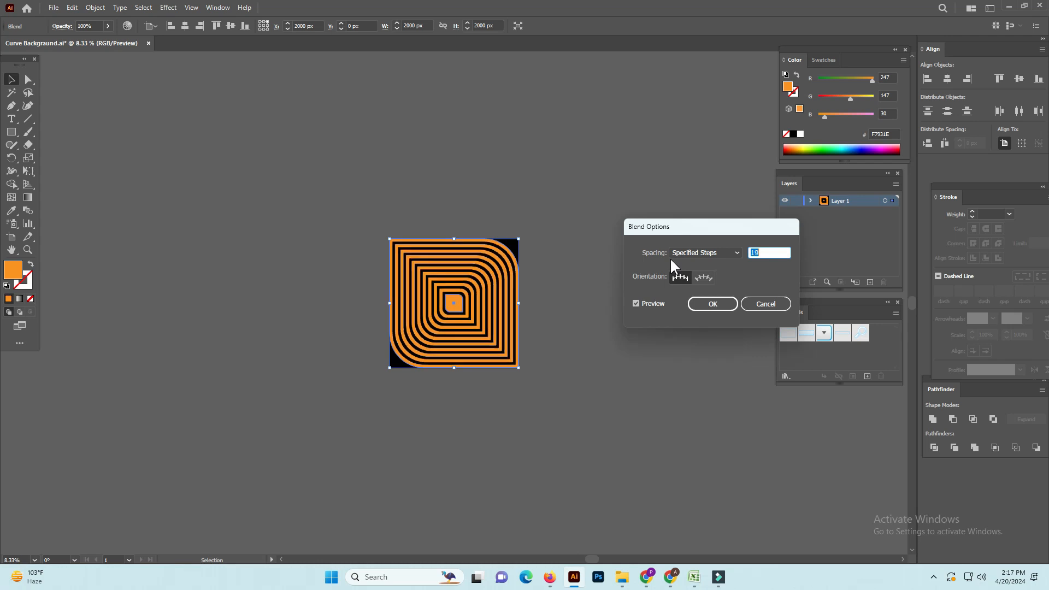
key(Up)
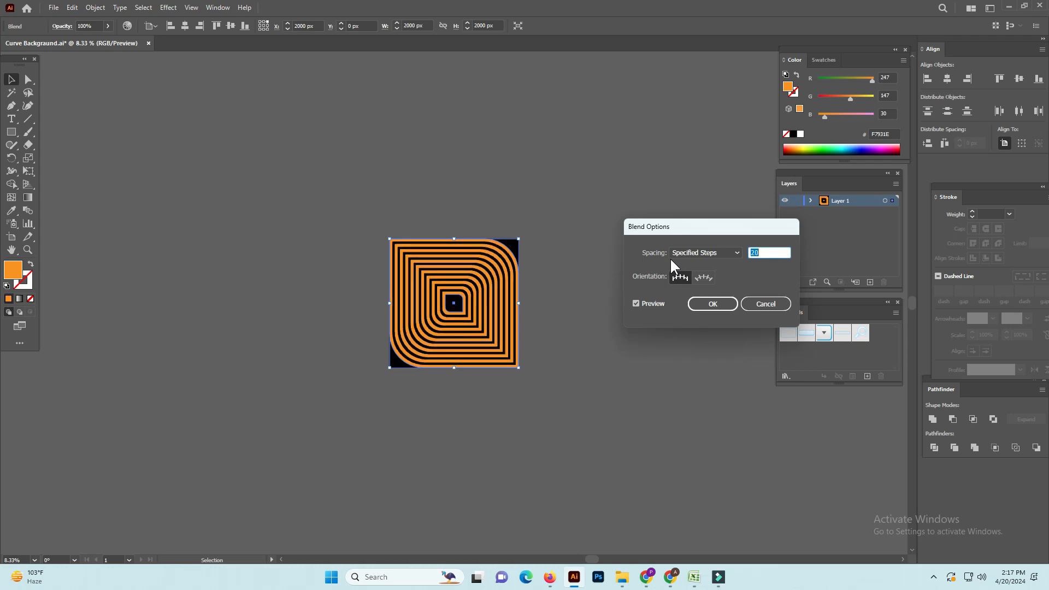
key(Up)
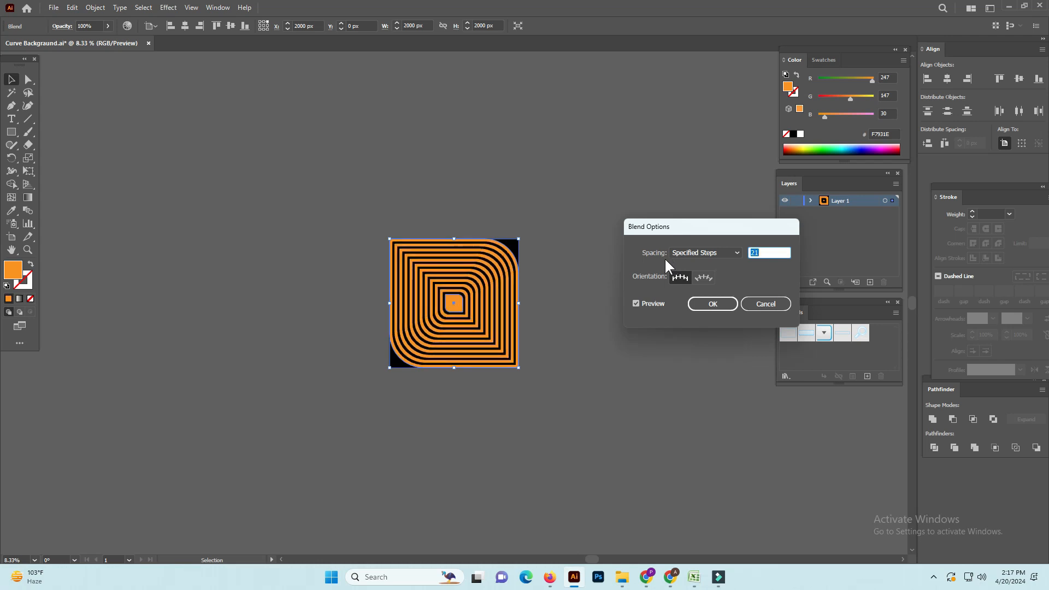
click(712, 303)
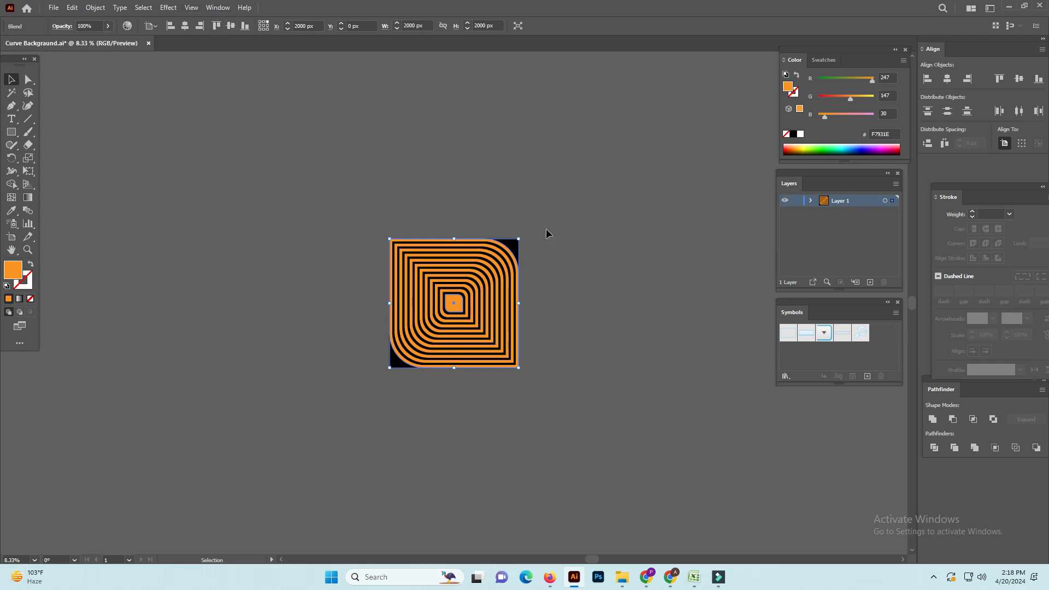
- Directly select the small center shape of the blend and give it a Transform effect scaled 5% horizontally and 30% vertically
click(599, 334)
key(a)
click(459, 307)
key(v)
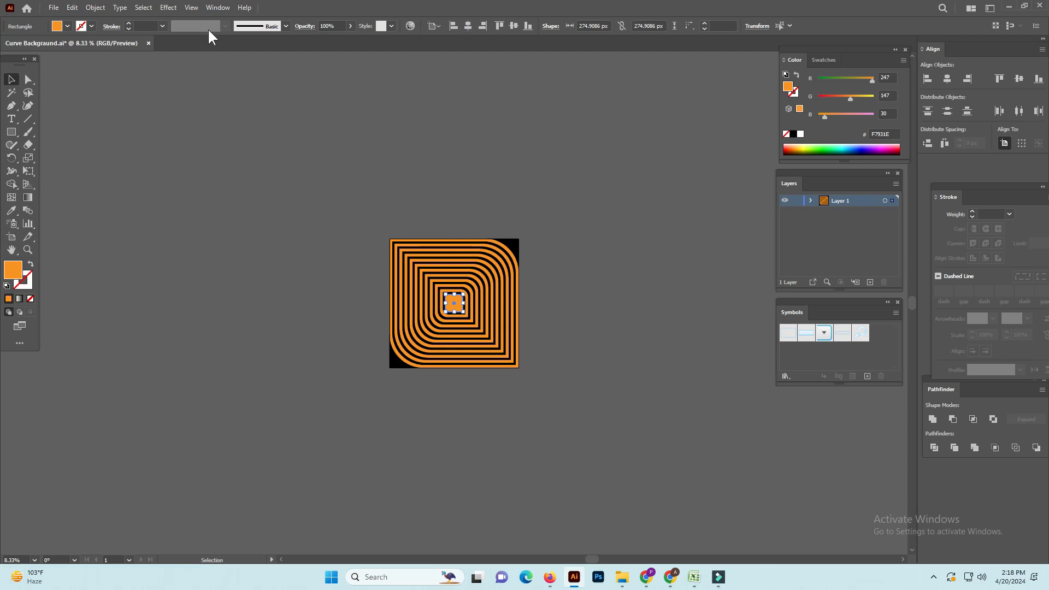
click(169, 9)
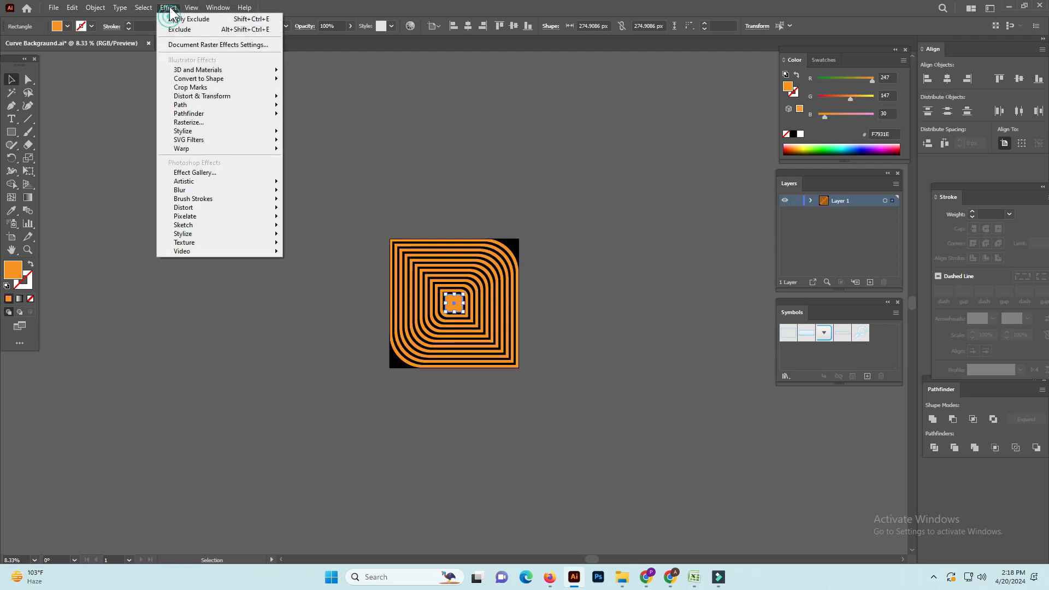
mouse_move(195, 96)
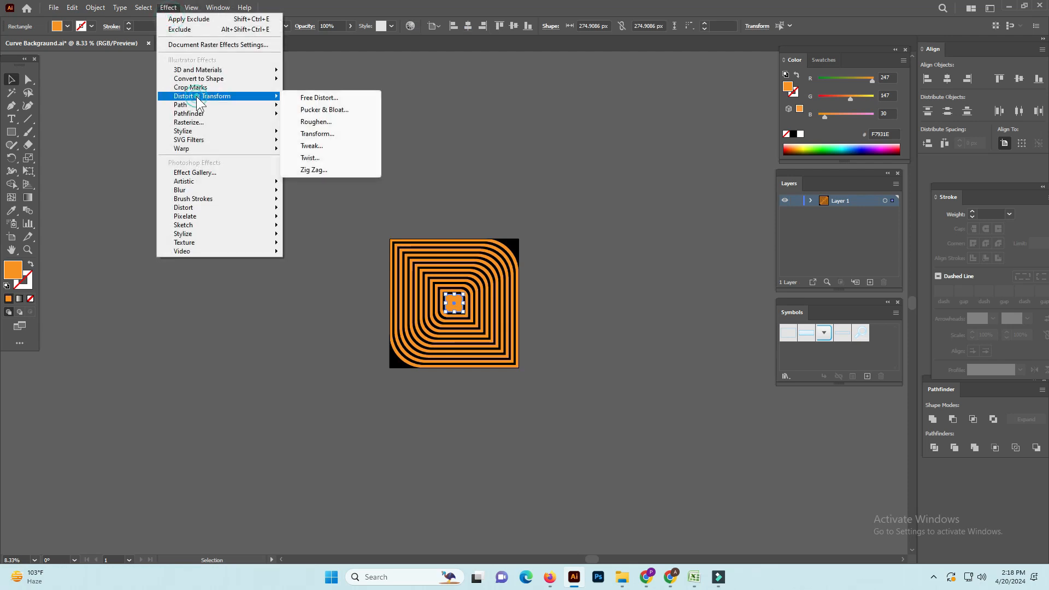
click(324, 134)
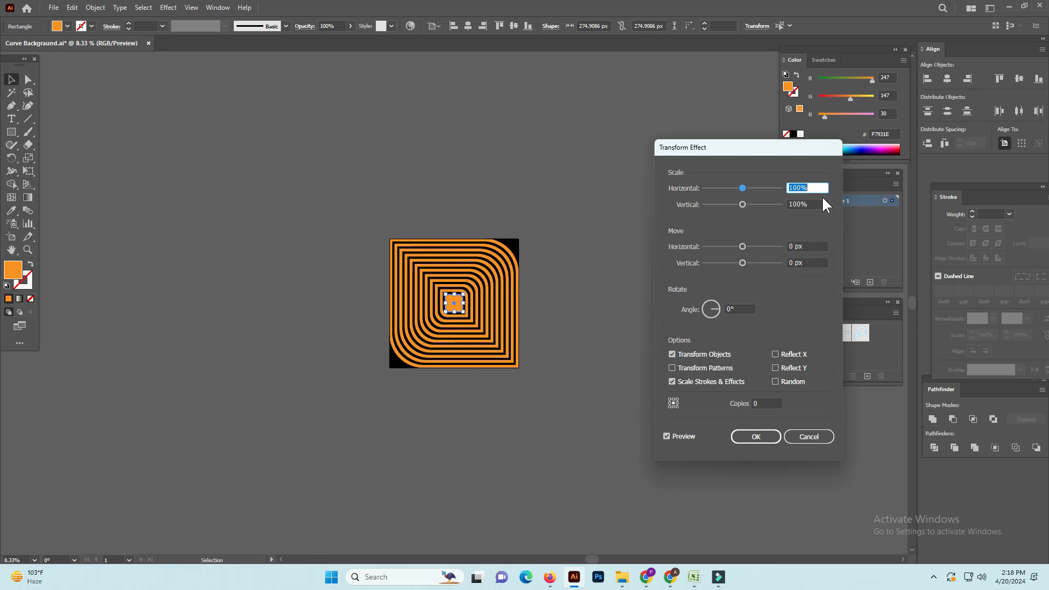
text(5)
click(813, 205)
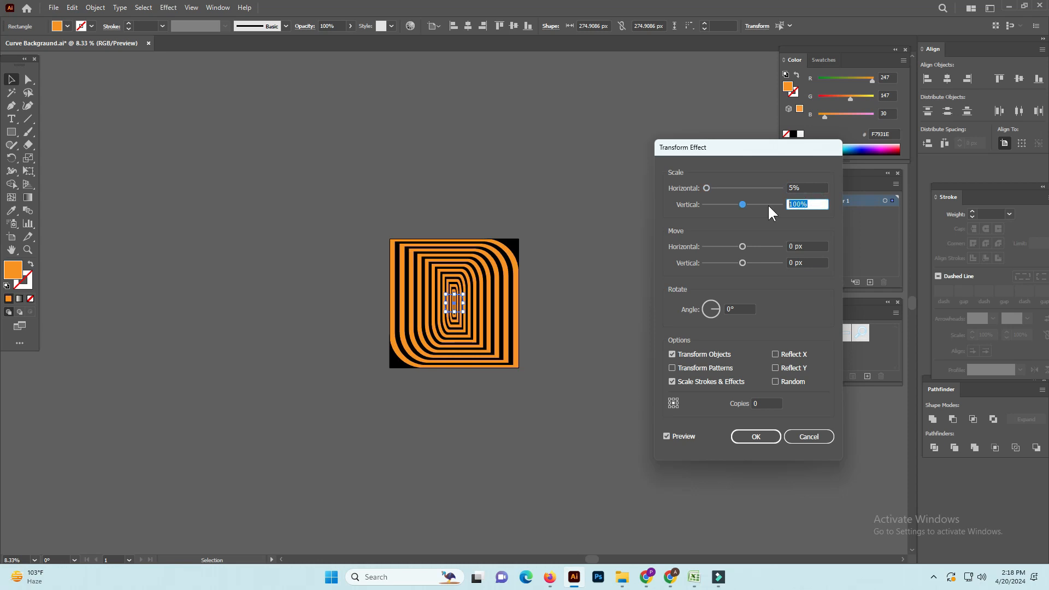
text(40)
drag(720, 201, 717, 202)
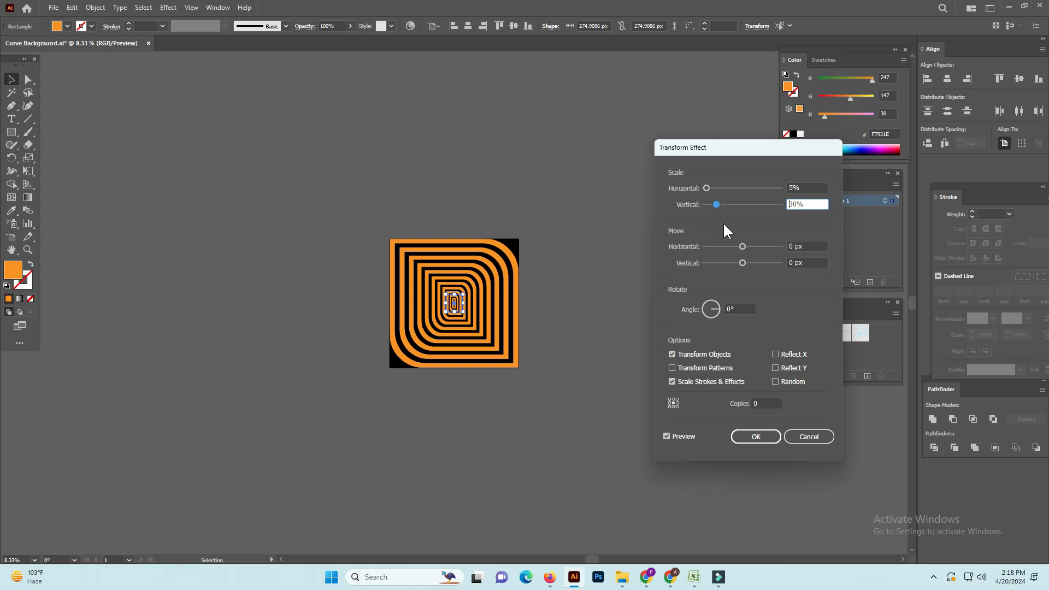
- Increase the Transform effect's rotation angle gradually from 0° to beyond 137°, twisting the blended shapes around the center
drag(738, 307, 674, 307)
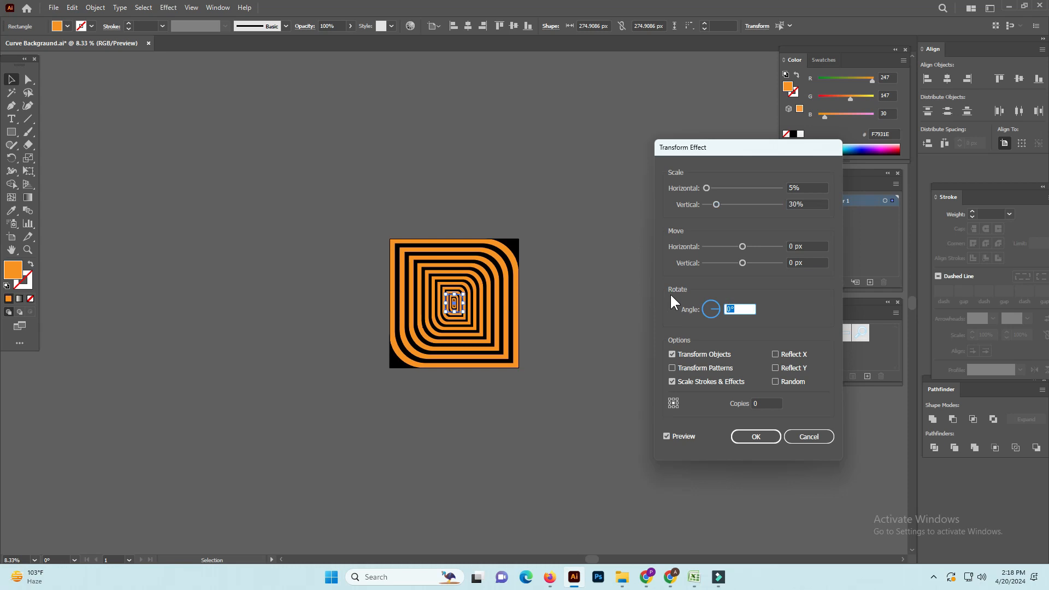
key(Up)
key(Up)
key(Up)
key(Up)
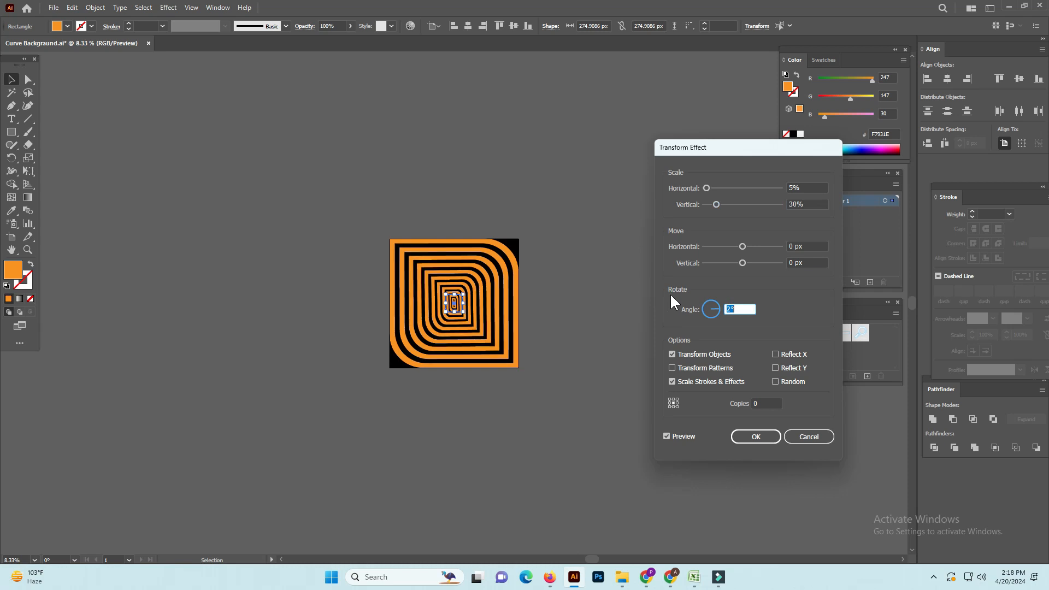
key(Up)
key(Up)
key(Up)
key(Up)
key(Up)
key(Up)
key(Up)
key(Up)
key(Up)
key(Up)
key(Up)
key(Up)
key(Up)
key(Up)
key(Up)
key(Up)
key(Up)
key(Up)
key(Up)
key(Up)
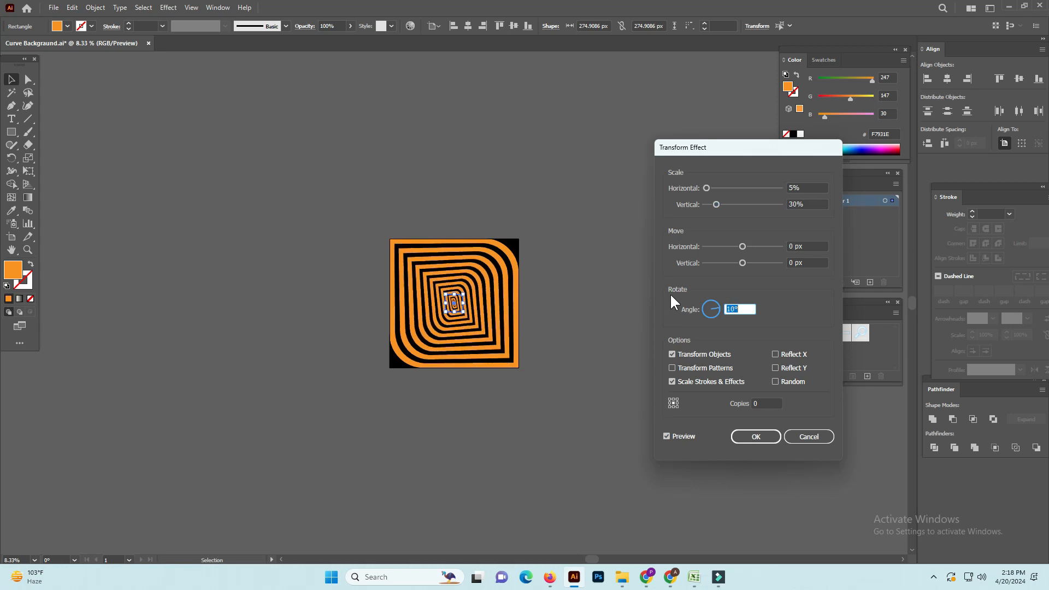
key(Up)
key(Up)
key(Up)
key(Up)
key(Up)
key(Up)
key(Up)
key(Up)
key(Up)
key(Up)
key(Up)
key(Up)
key(Up)
key(Up)
key(Up)
key(Up)
key(Up)
key(Up)
key(Up)
key(Up)
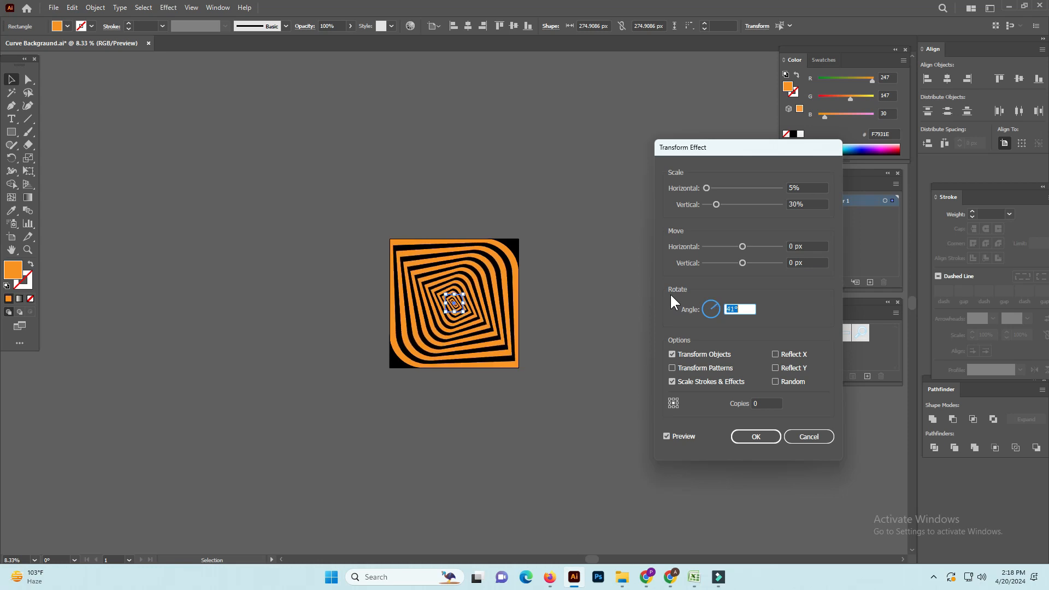
key(Up)
key(Up)
key(Up)
key(Up)
key(Up)
key(Up)
key(Up)
key(Up)
key(Up)
key(Up)
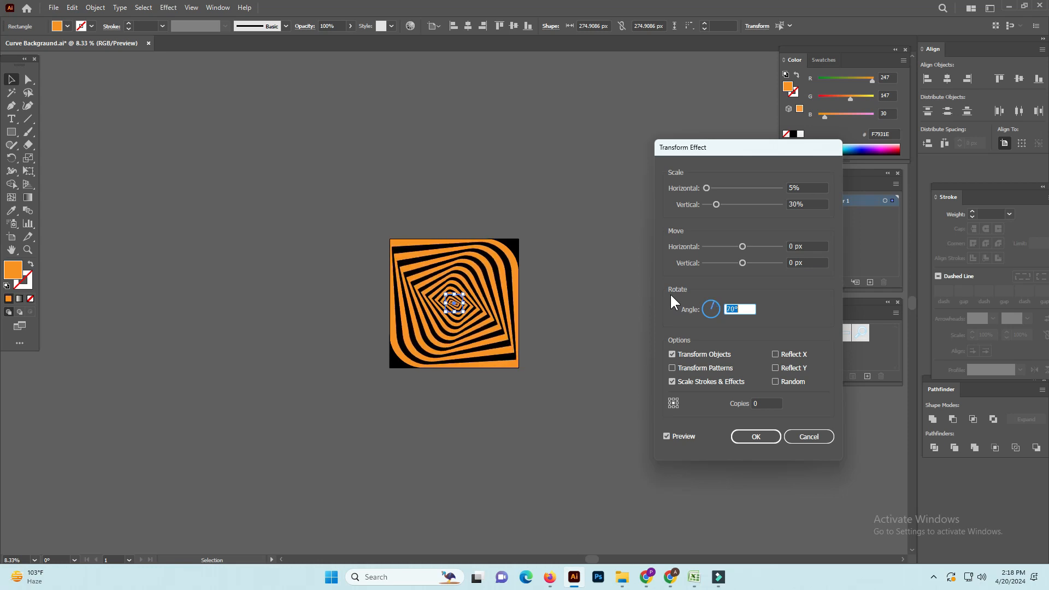
key(Up)
key(Up)
key(Up)
key(Up)
key(Up)
key(Up)
key(Up)
key(Up)
key(Up)
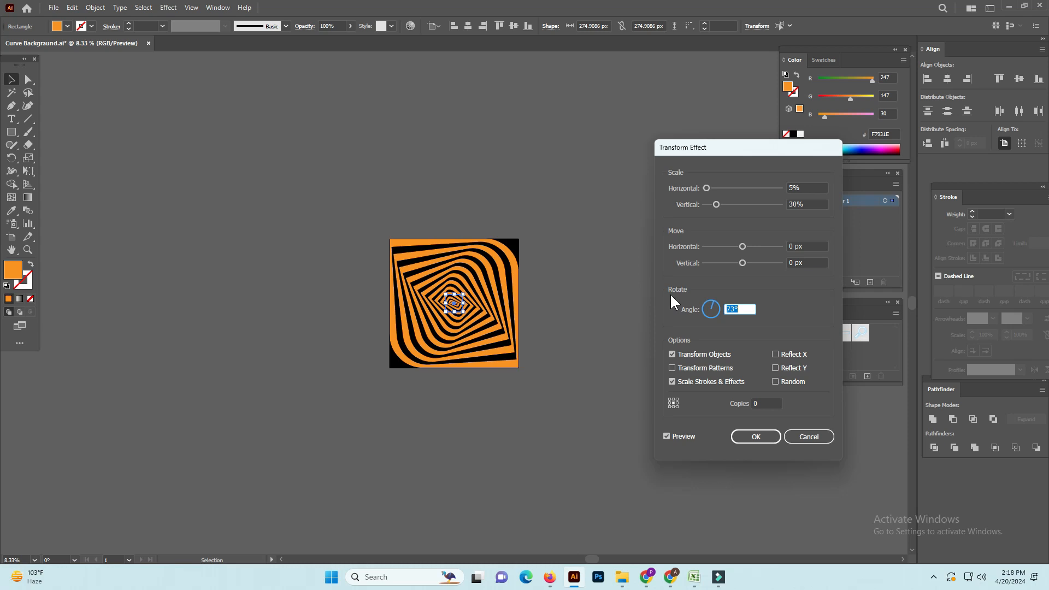
key(Up)
key(Up)
key(Up)
key(Up)
key(Up)
key(Up)
key(Up)
key(Up)
key(Up)
key(Up)
key(Up)
key(Up)
key(Up)
key(Up)
key(Up)
key(Up)
key(Up)
key(Up)
key(Up)
key(Up)
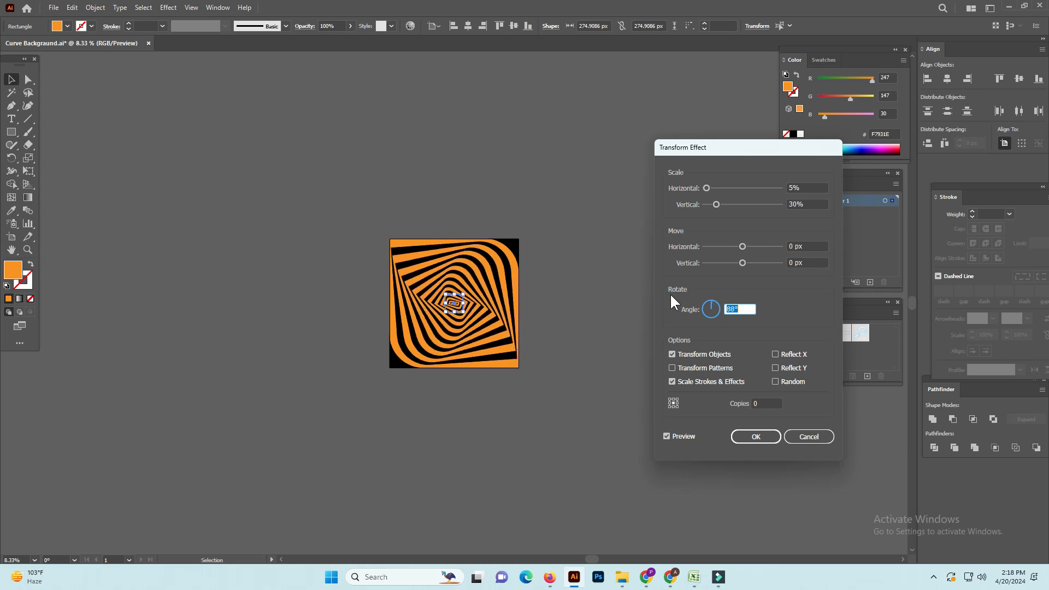
key(Up)
key(Up)
key(Up)
key(Up)
key(Up)
key(Up)
key(Up)
key(Up)
key(Up)
key(Up)
key(Up)
key(Up)
key(Up)
key(Up)
key(Up)
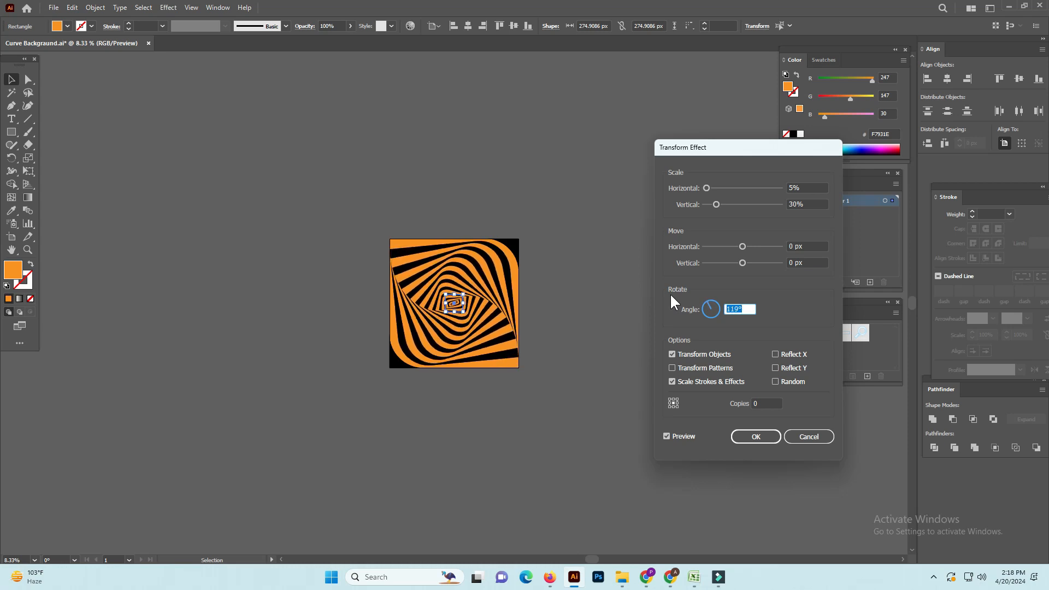
key(Up)
key(Up)
key(Up)
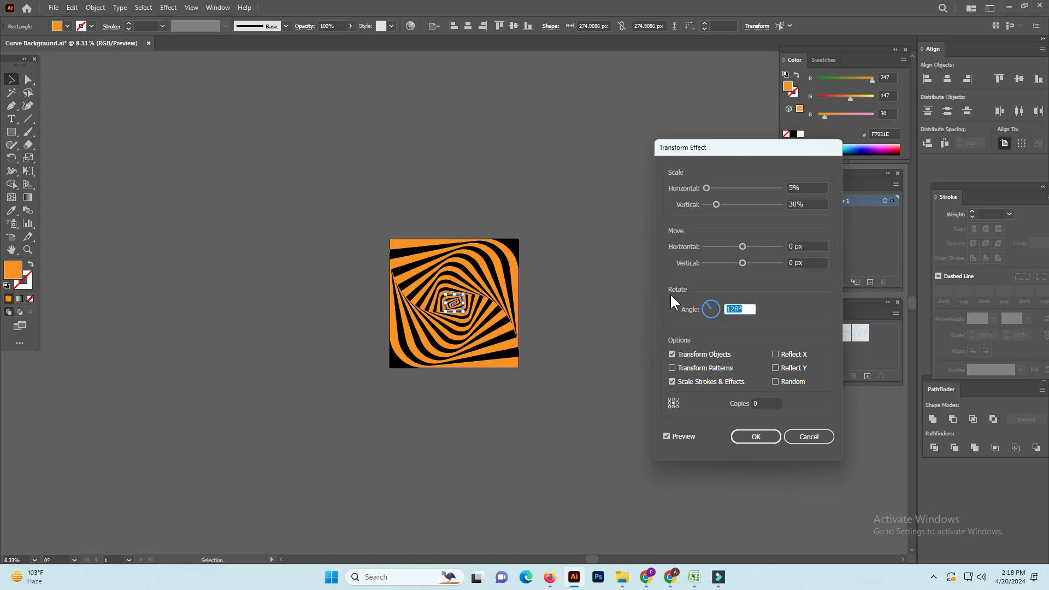
key(Up)
key(Up)
key(Up)
key(Up)
key(Up)
key(Up)
key(Up)
key(Up)
key(Up)
key(Up)
key(Up)
key(Up)
key(Up)
key(Up)
key(Up)
key(Up)
key(Up)
key(Up)
key(Up)
key(Up)
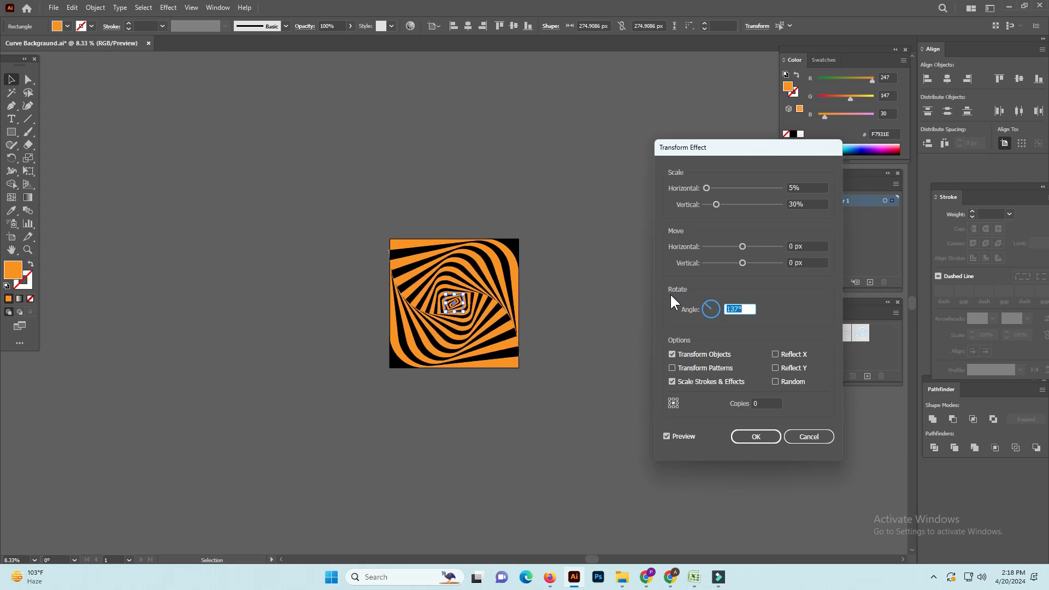
key(Up)
key(Up)
key(Up)
key(Up)
key(Up)
key(Up)
key(Up)
key(Up)
key(Up)
key(Up)
key(Up)
key(Up)
key(Up)
key(Up)
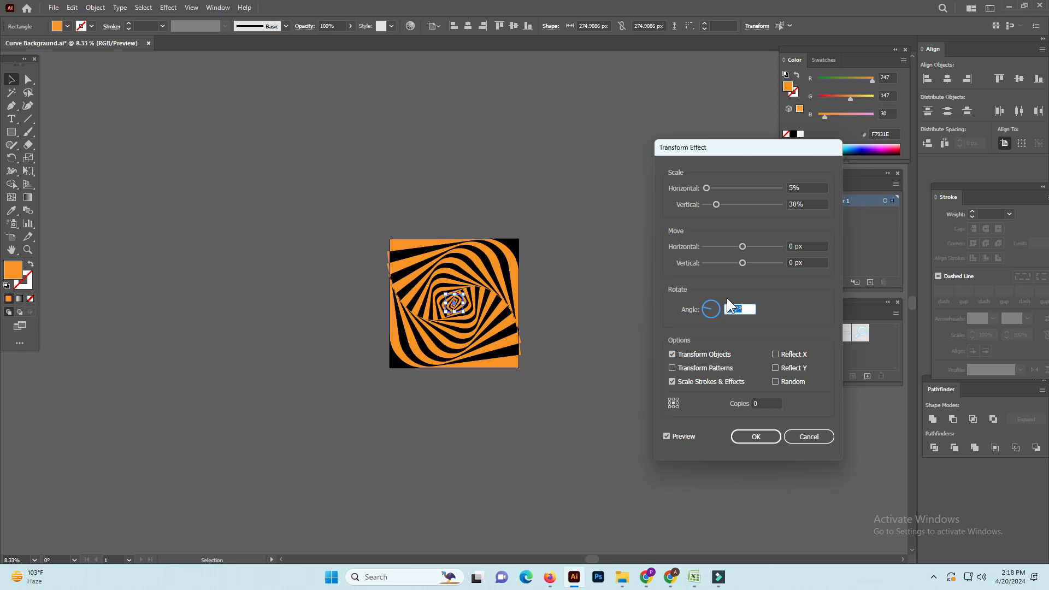
- Set the Transform effect's rotation angle to 83°, apply the effect and deselect the shape
key(Down)
key(Down)
key(Down)
key(Down)
key(Down)
key(Down)
key(Down)
key(Down)
key(Down)
key(Down)
key(Down)
key(Down)
key(Down)
key(Down)
key(Down)
key(Down)
key(Down)
key(Down)
key(Down)
key(Down)
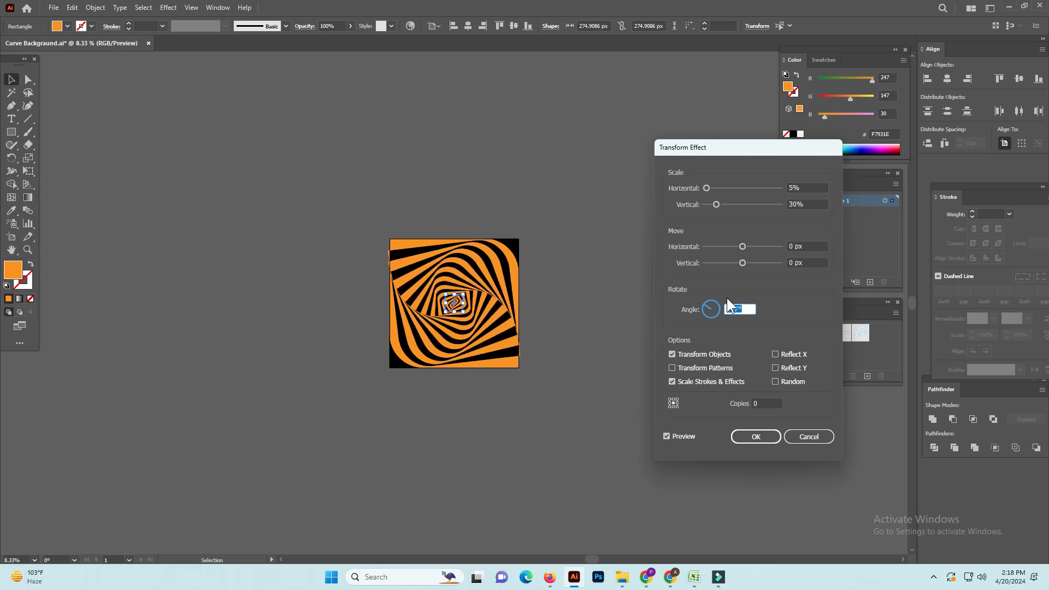
key(Down)
key(Down)
key(Down)
key(Down)
key(Down)
key(Down)
key(Down)
key(Down)
key(Down)
key(Down)
key(Down)
key(Down)
key(Down)
key(Down)
key(Down)
key(Down)
key(Down)
key(Down)
key(Down)
key(Down)
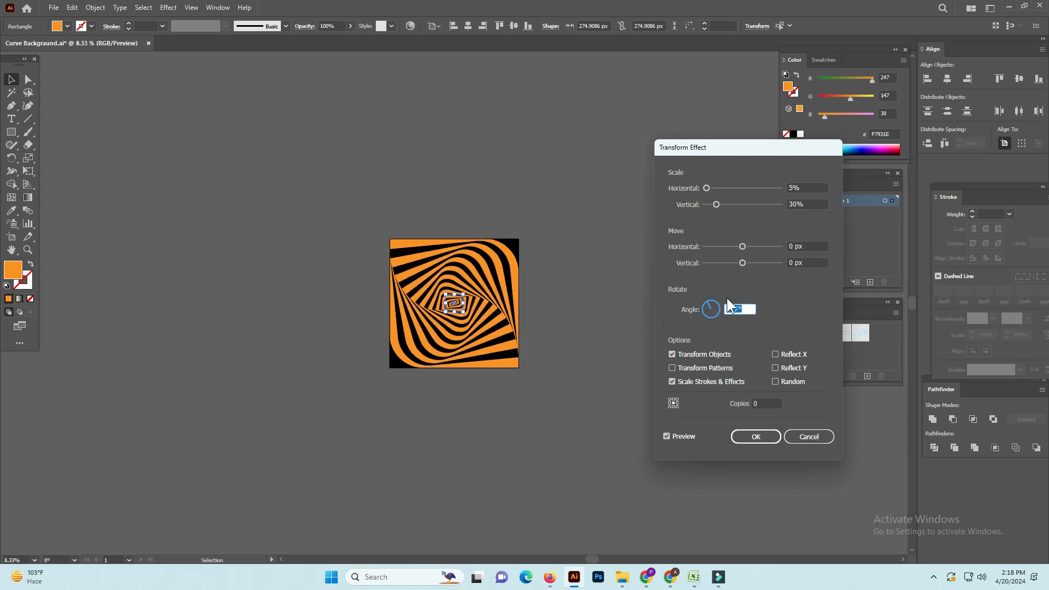
key(Down)
key(Down)
key(Down)
key(Down)
key(Down)
key(Down)
key(Down)
key(Down)
key(Down)
key(Down)
key(Down)
key(Down)
key(Down)
key(Down)
key(Down)
key(Down)
key(Down)
key(Down)
key(Down)
key(Down)
key(Down)
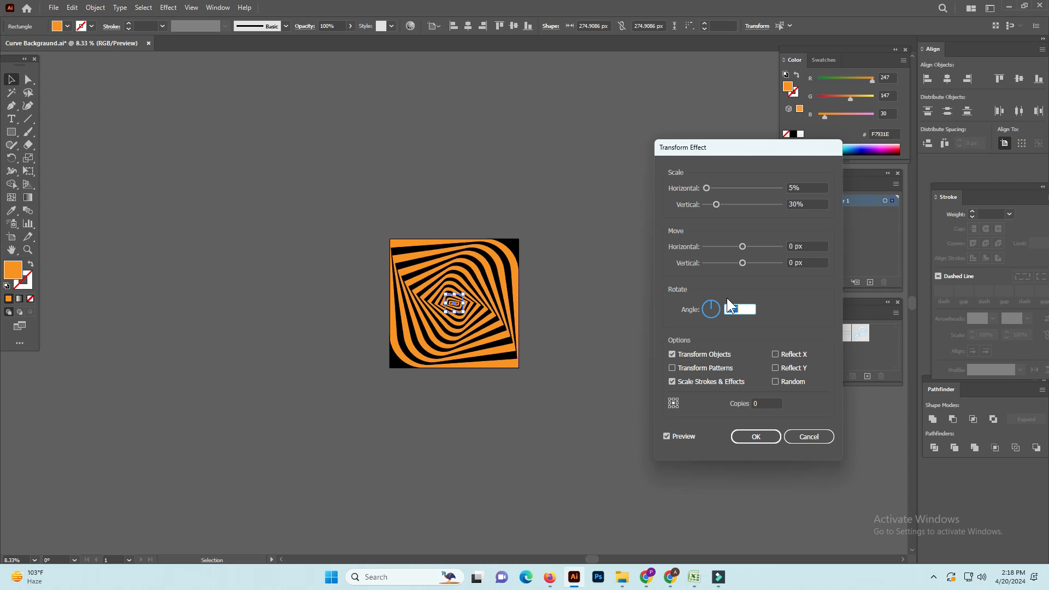
key(Down)
key(Down)
key(Down)
key(Down)
key(Down)
key(Down)
key(Down)
key(Down)
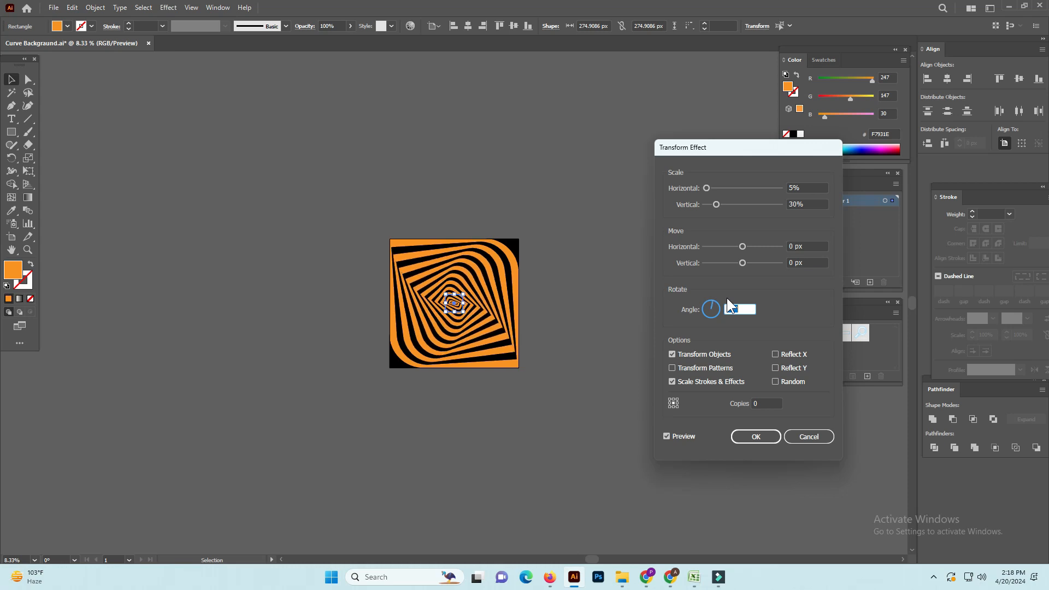
key(Down)
key(Down)
key(Down)
key(Down)
key(Down)
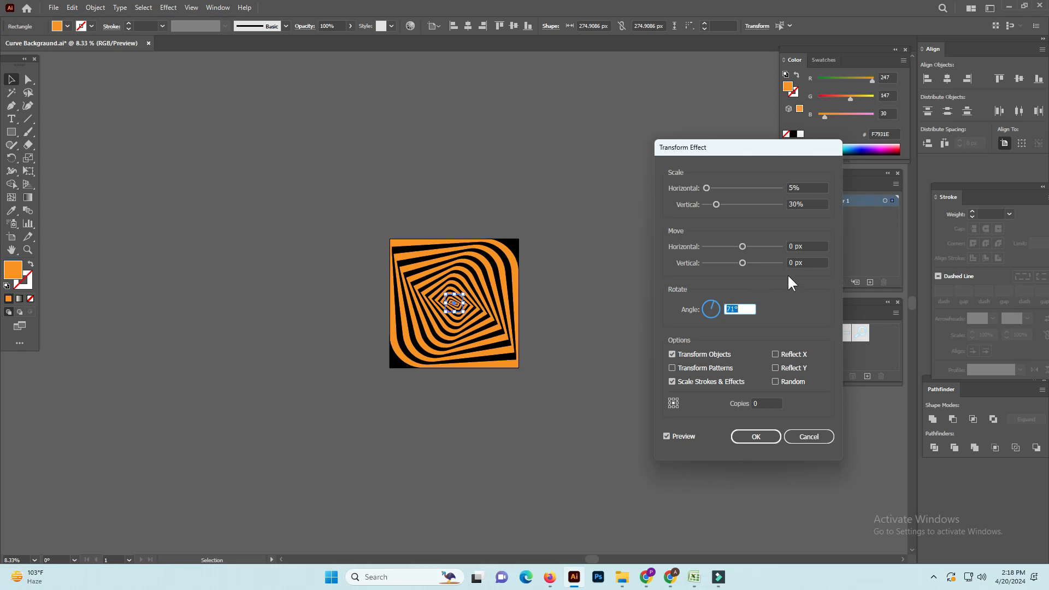
key(Up)
key(Up)
key(Up)
key(Up)
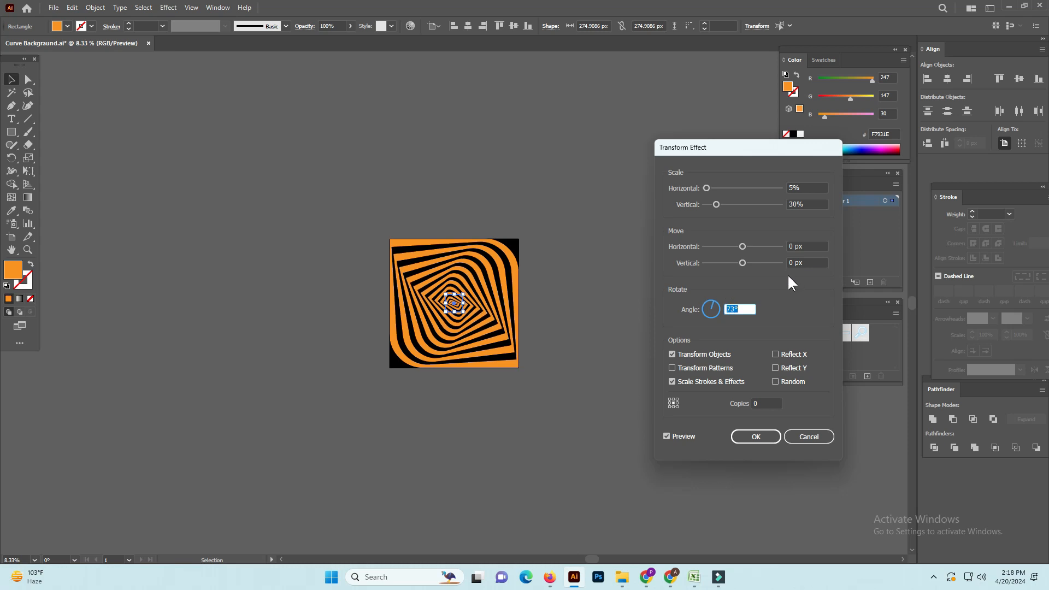
key(Up)
key(Up)
key(Up)
key(Up)
key(Up)
key(Up)
key(Up)
key(Up)
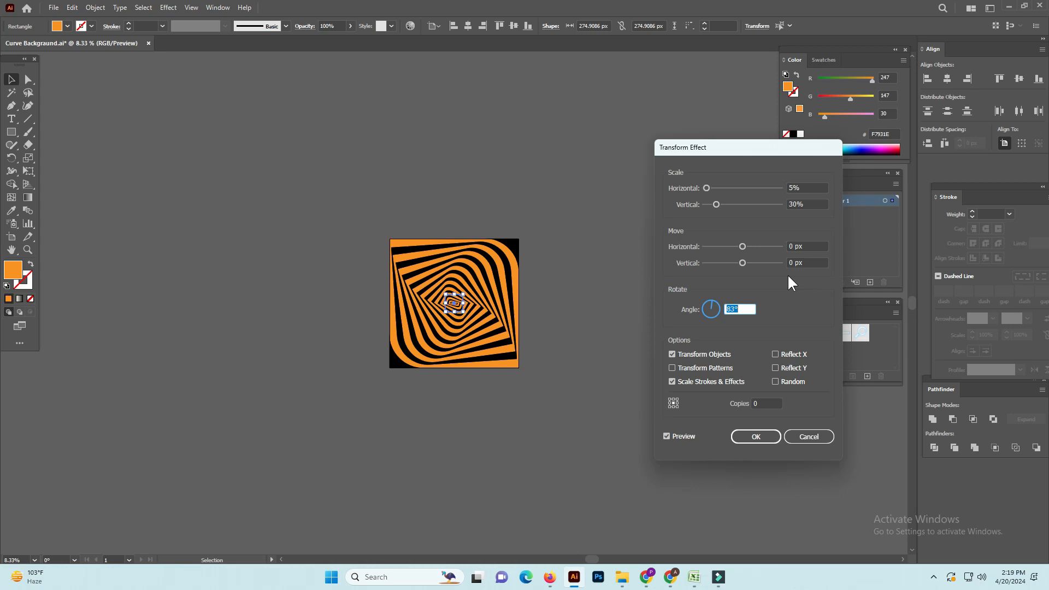
click(757, 437)
click(563, 396)
- Examine the twisted orange pattern on the artboard at closer and wider views
ctrl+click(532, 311)
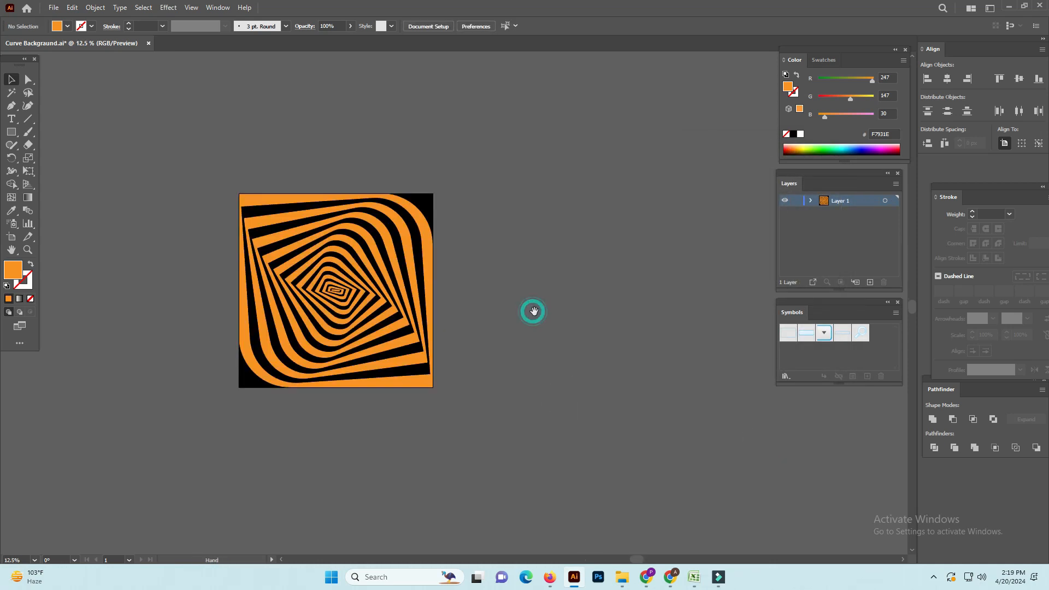
drag(487, 352, 569, 372)
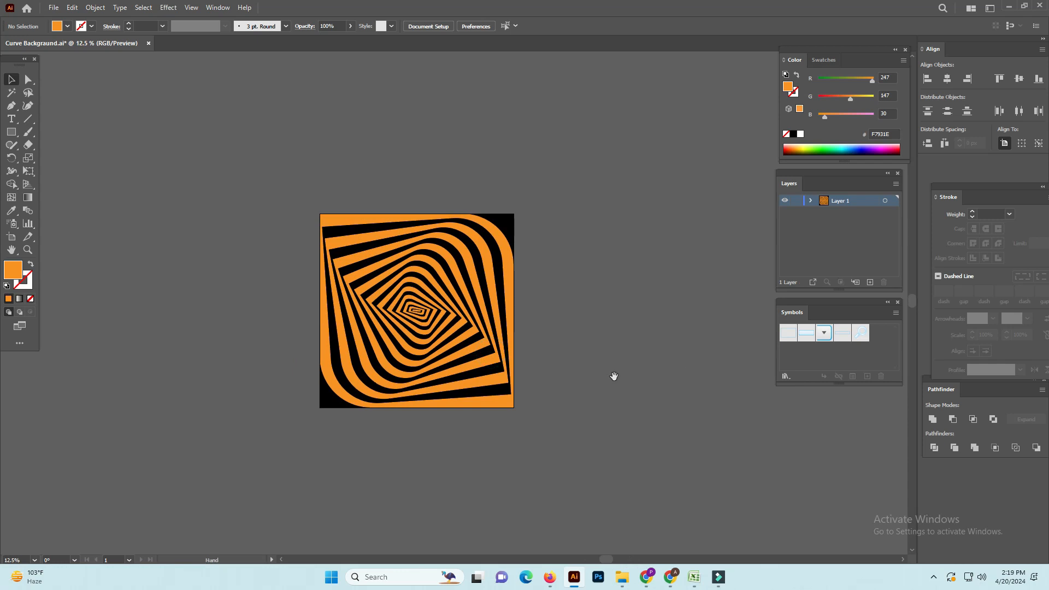
drag(596, 415, 605, 380)
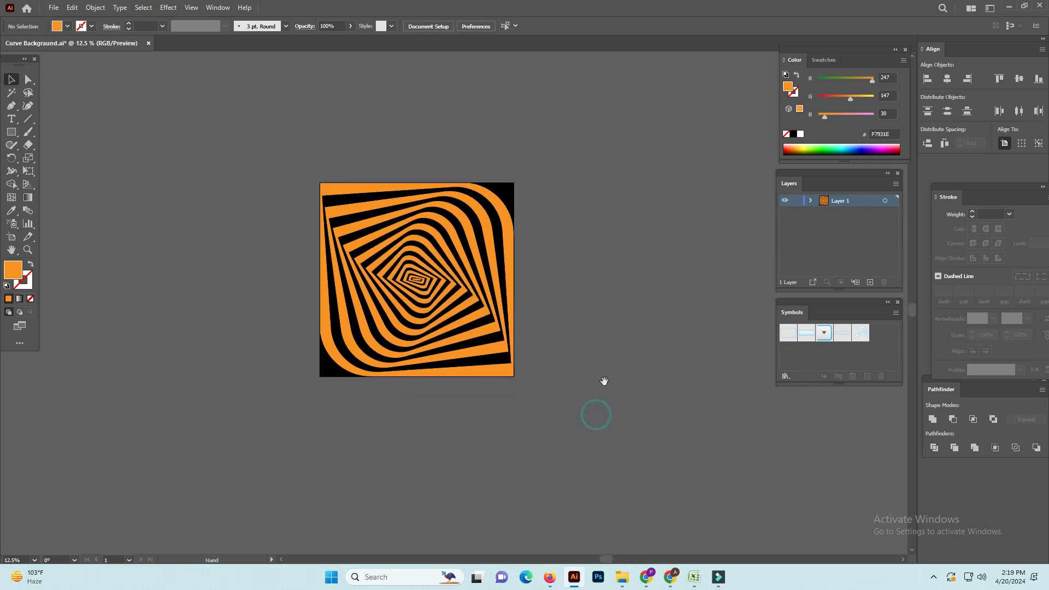
key(ctrl)
key(ctrl+minus)
key(ctrl+minus)
key(ctrl+minus)
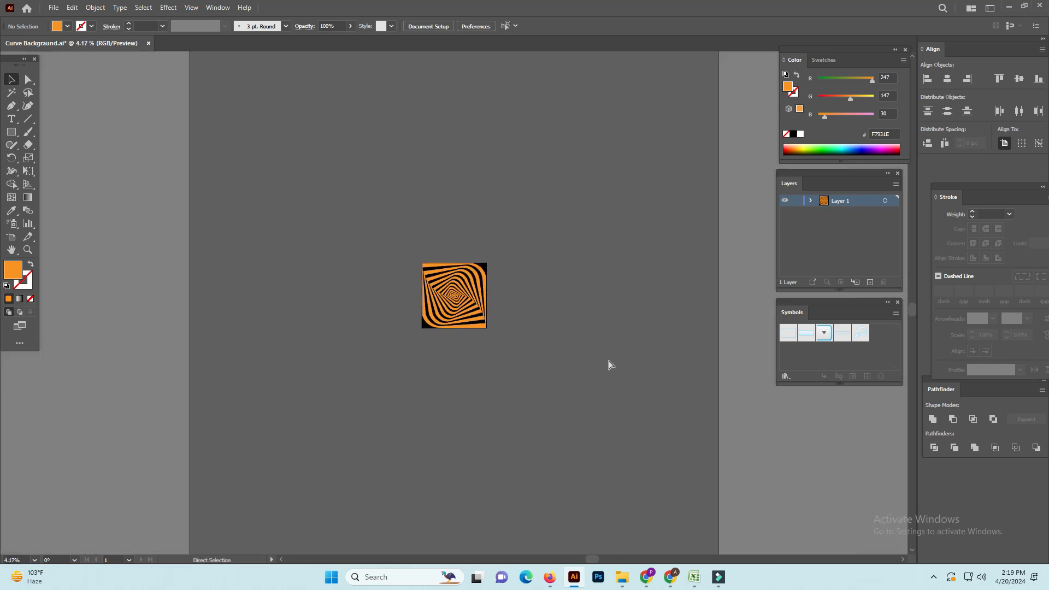
drag(328, 205, 595, 445)
key(space)
key(ctrl+space)
drag(459, 230, 573, 420)
click(607, 409)
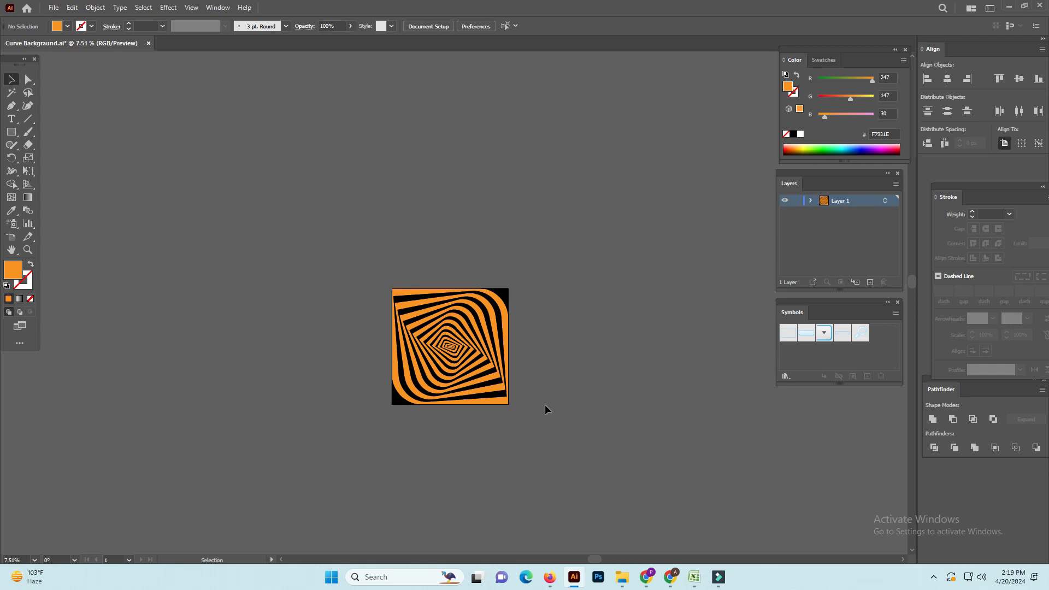
- Select the whole blend and scale it proportionally from its center to about 2331 px square, overlapping the artboard edges
drag(257, 203, 621, 494)
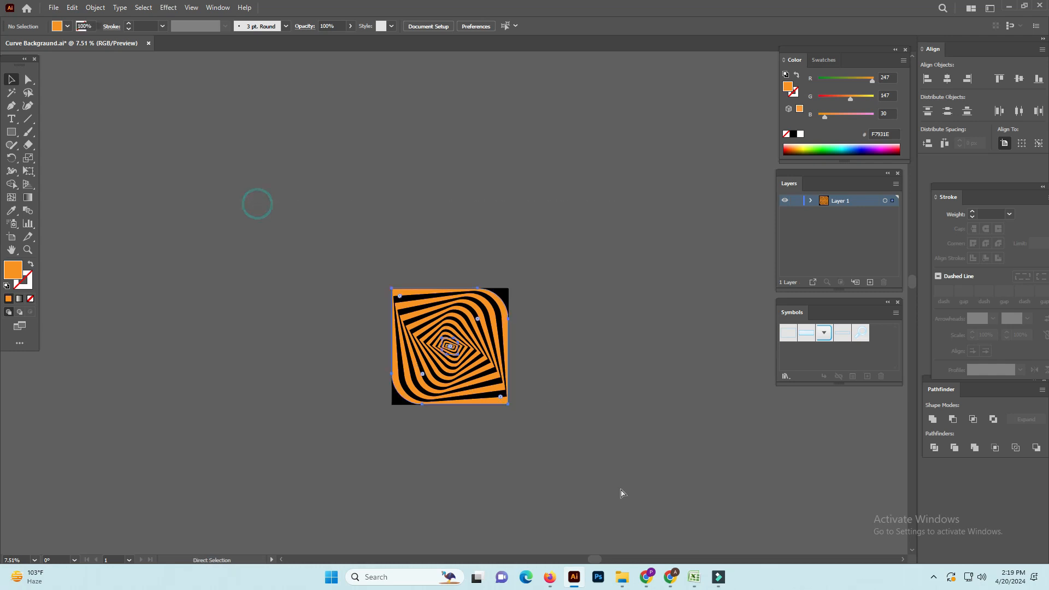
click(508, 404)
drag(508, 405, 528, 418)
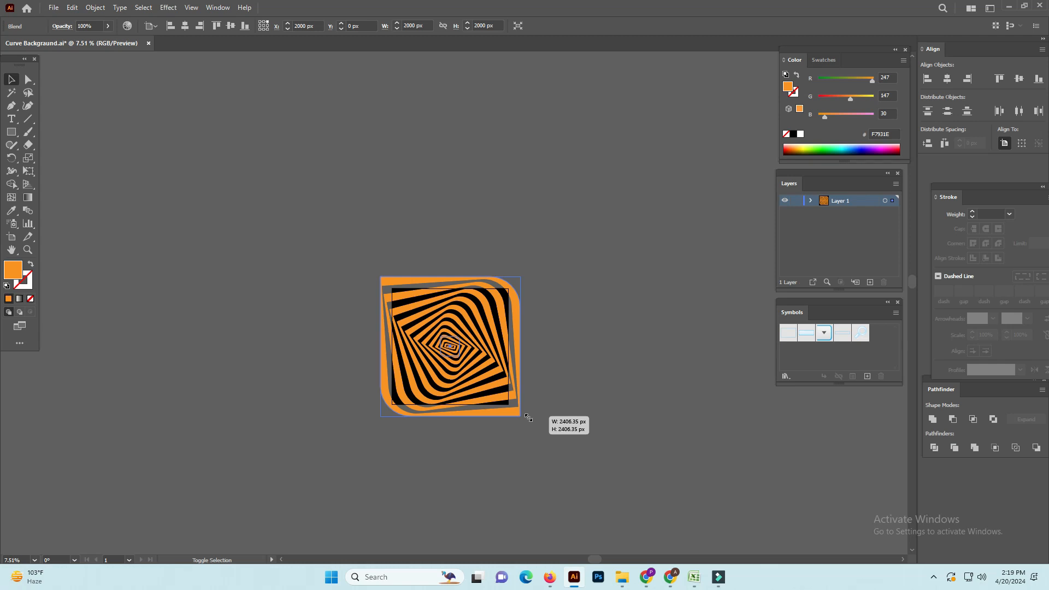
drag(528, 418, 526, 416)
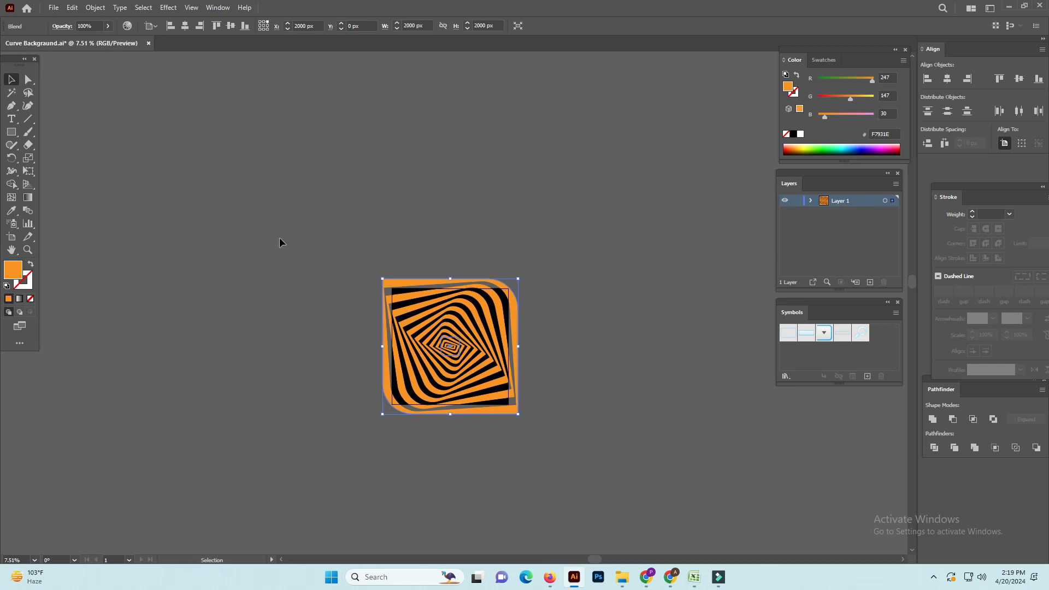
- Create a 2000 x 2000 px rectangle and center it horizontally and vertically on the artboard
click(10, 131)
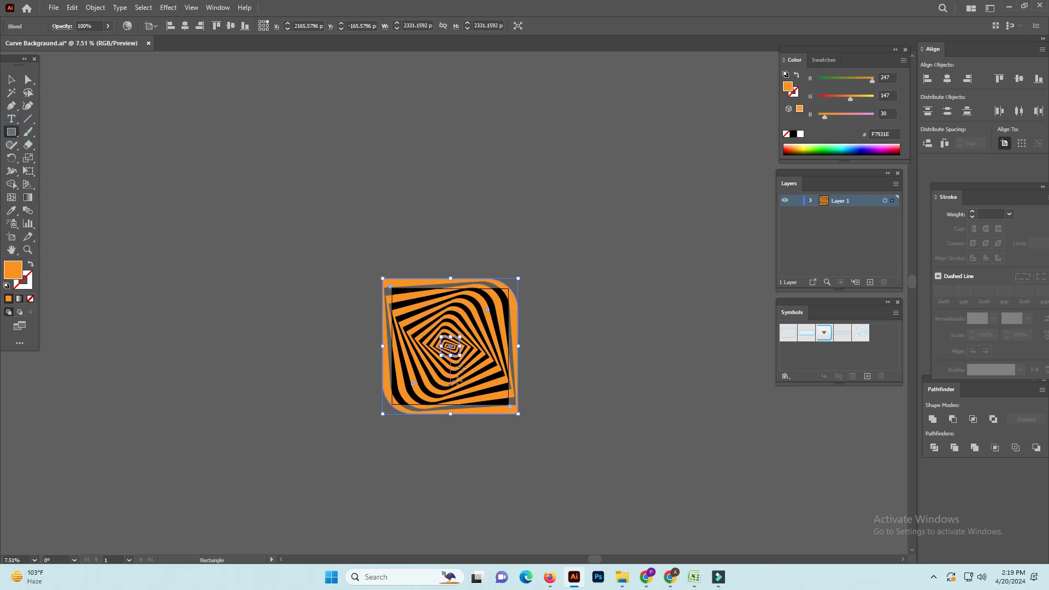
click(461, 321)
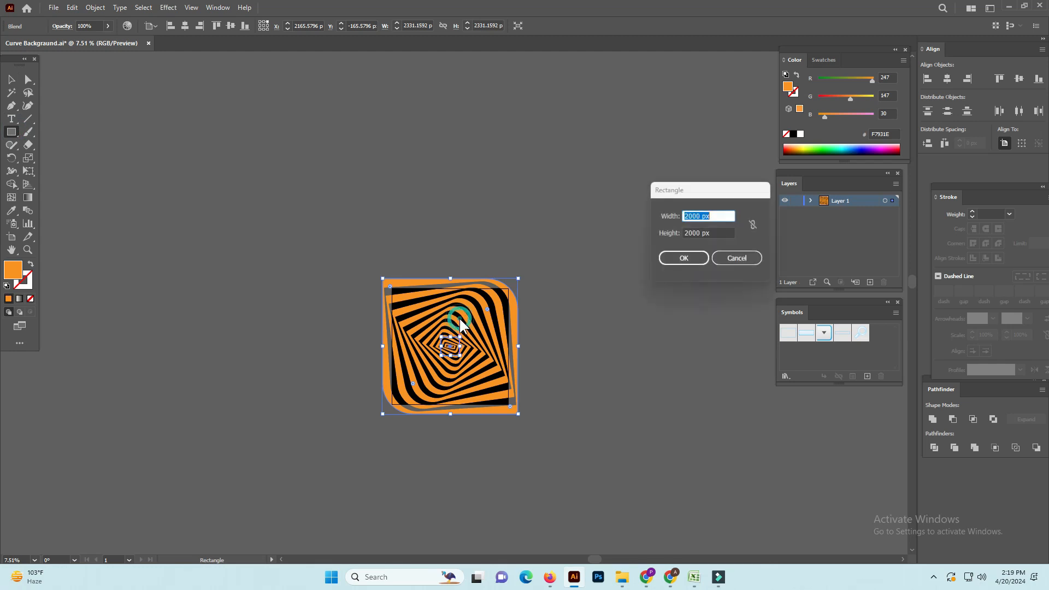
click(700, 257)
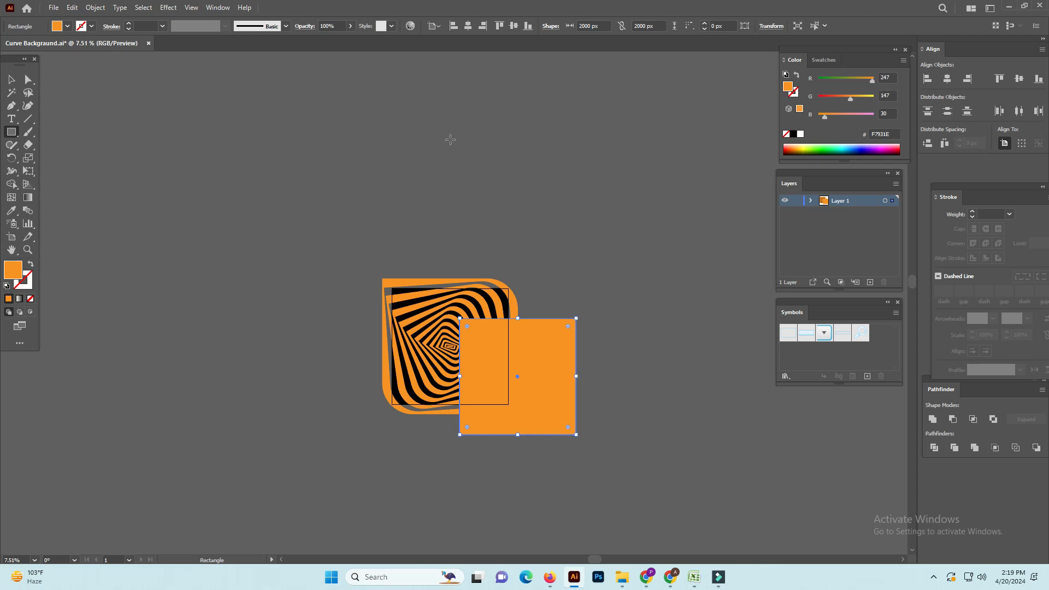
click(467, 27)
click(513, 24)
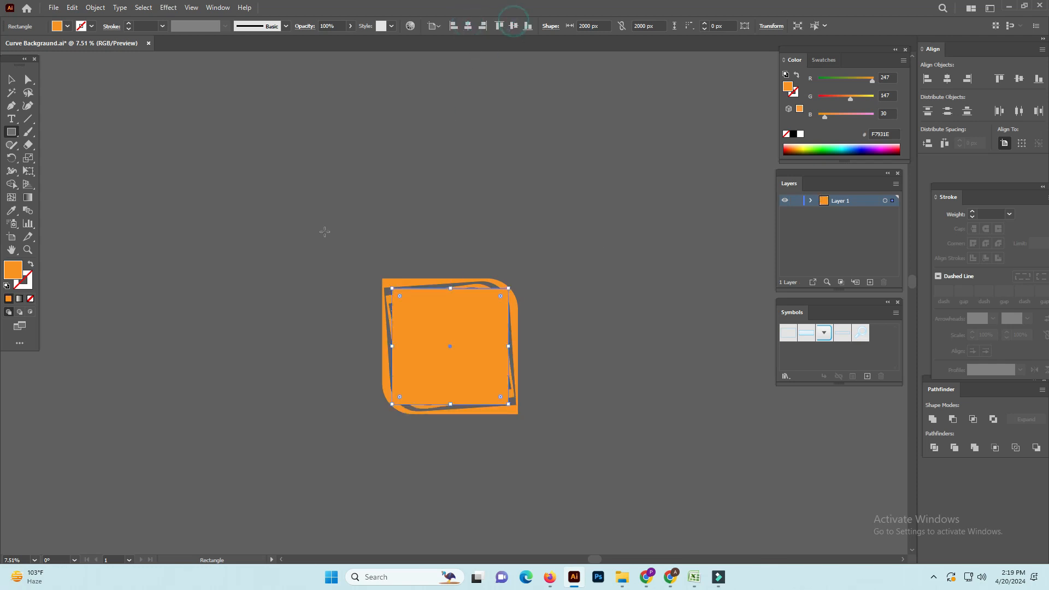
- Select the rectangle together with the blend, make a clipping mask to trim the pattern to the artboard, and deselect
click(296, 250)
drag(298, 250, 637, 499)
right_click(485, 326)
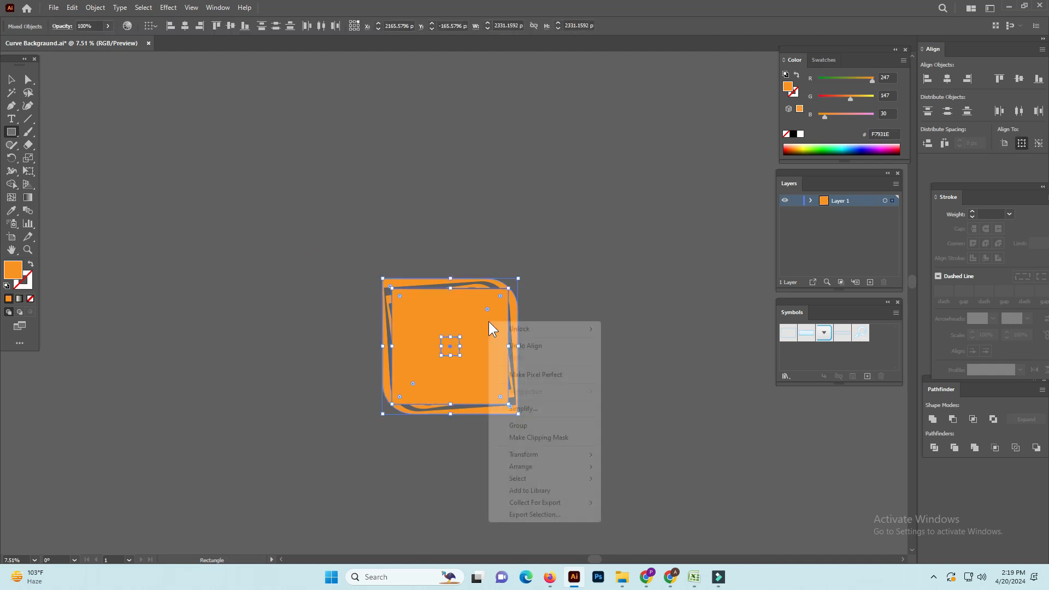
click(550, 437)
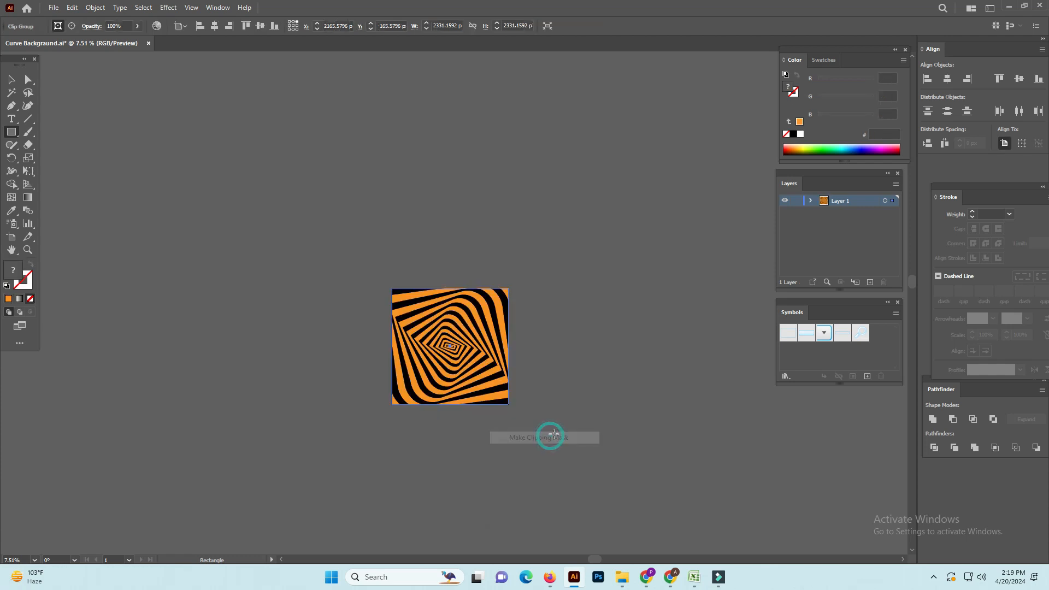
click(628, 407)
- Save the document over the existing Curve Background Adobe Illustrator file in the 20-04-2024 folder, using the Illustrator 2020 version
key(ctrl+minus)
key(ctrl+minus)
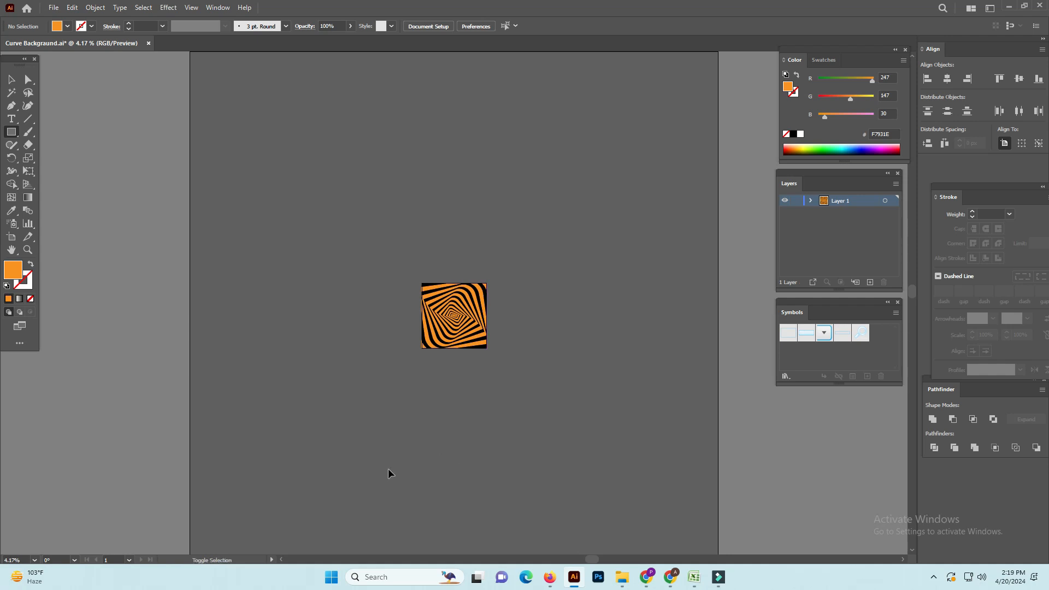
key(ctrl+shift+s)
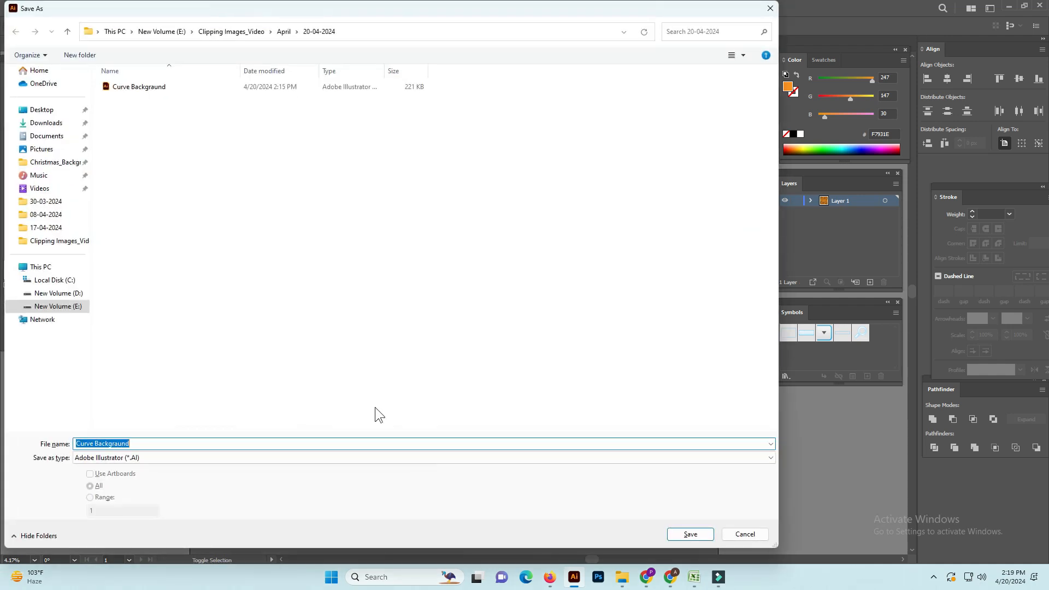
click(153, 88)
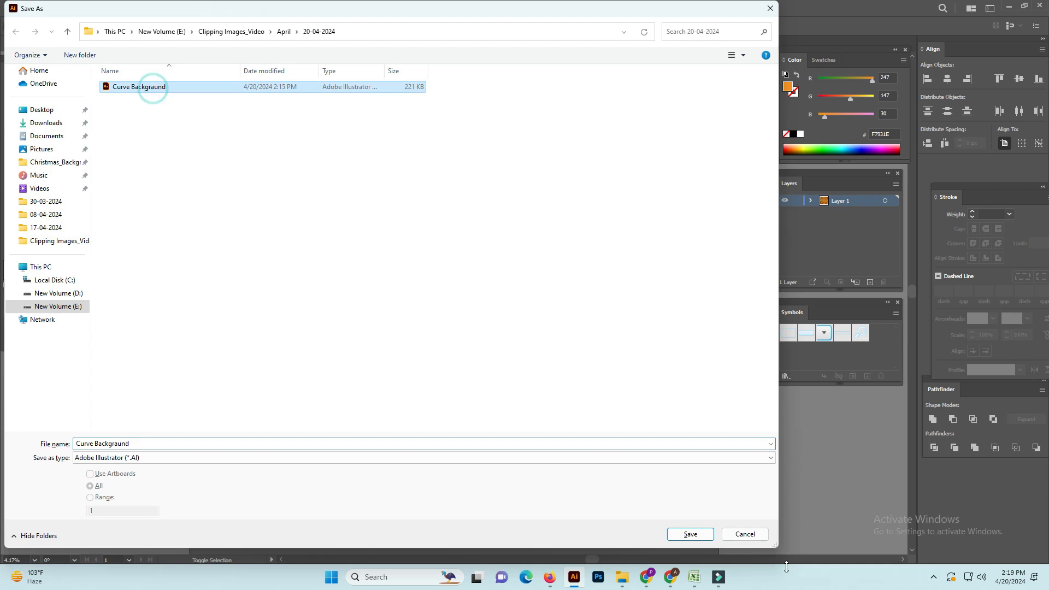
click(694, 535)
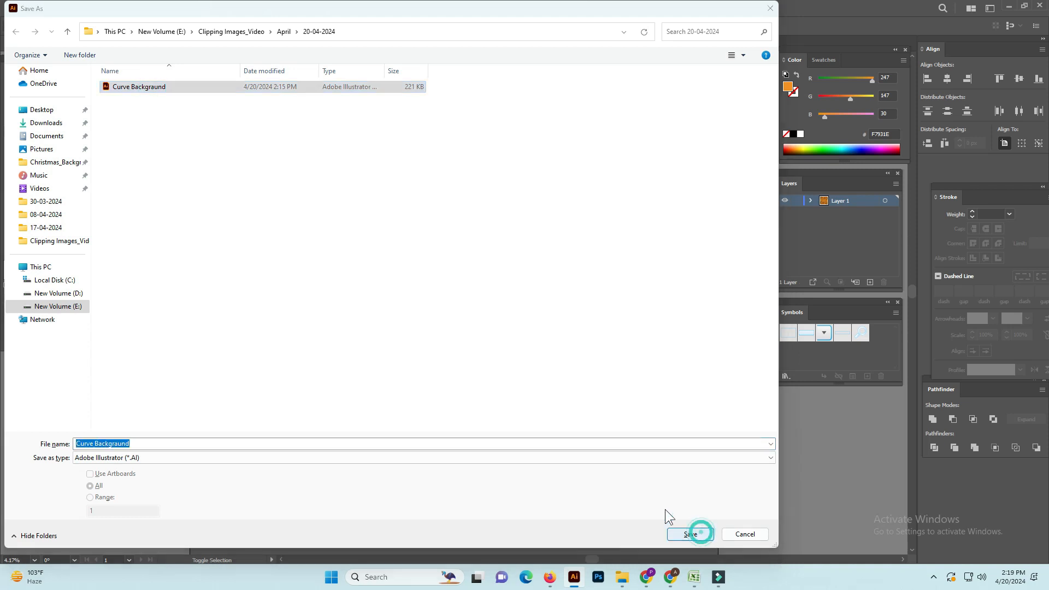
click(545, 329)
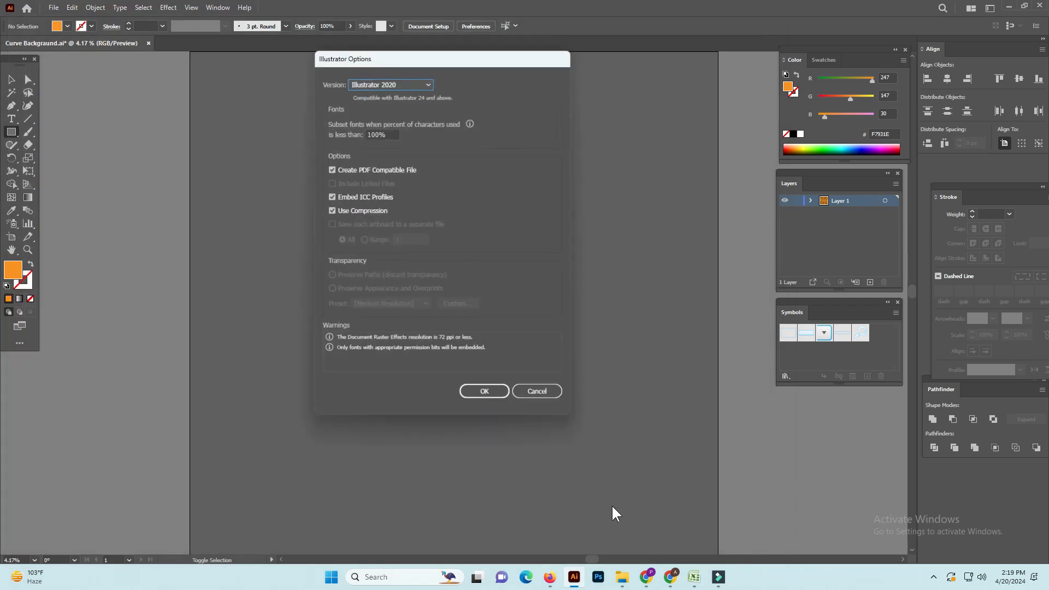
click(485, 392)
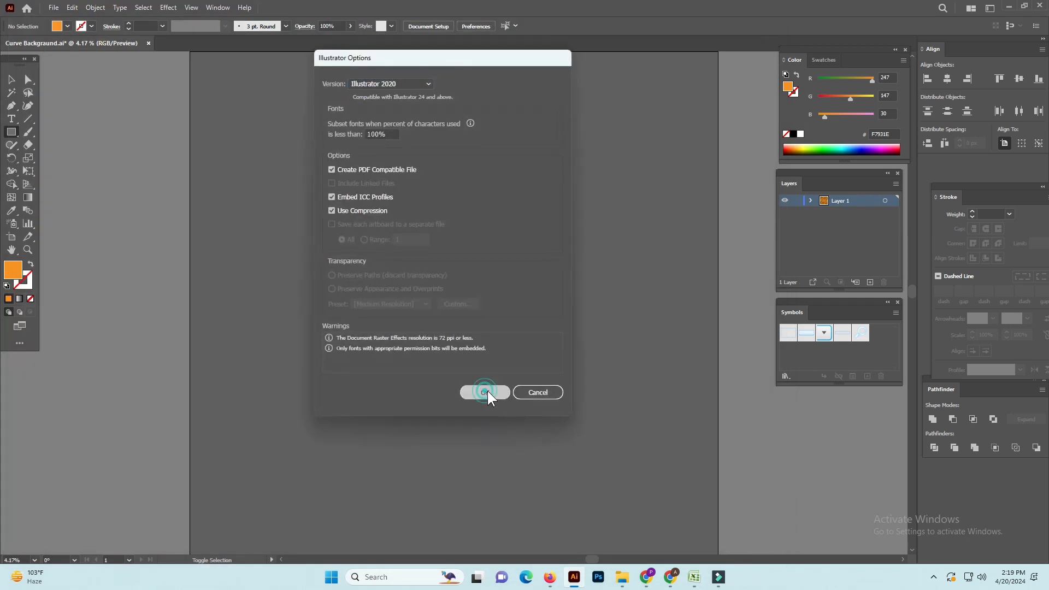